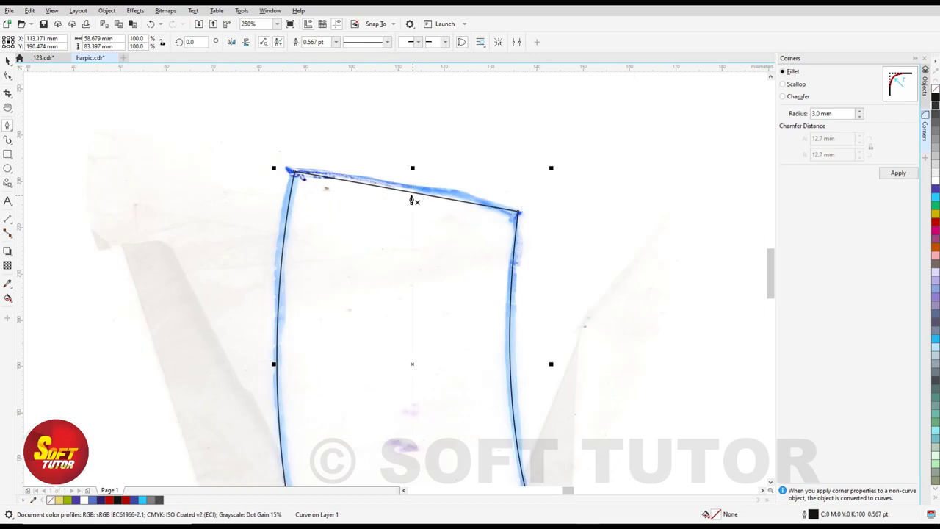
Move the traced label outline off the sketch and position it over the front of the blue bottle
{"action": "key", "text": "space"}
{"action": "left_click_drag", "start_coordinate": [424, 243], "coordinate": [337, 315]}
{"action": "scroll", "coordinate": [325, 333], "scroll_direction": "up", "scroll_amount": 2}
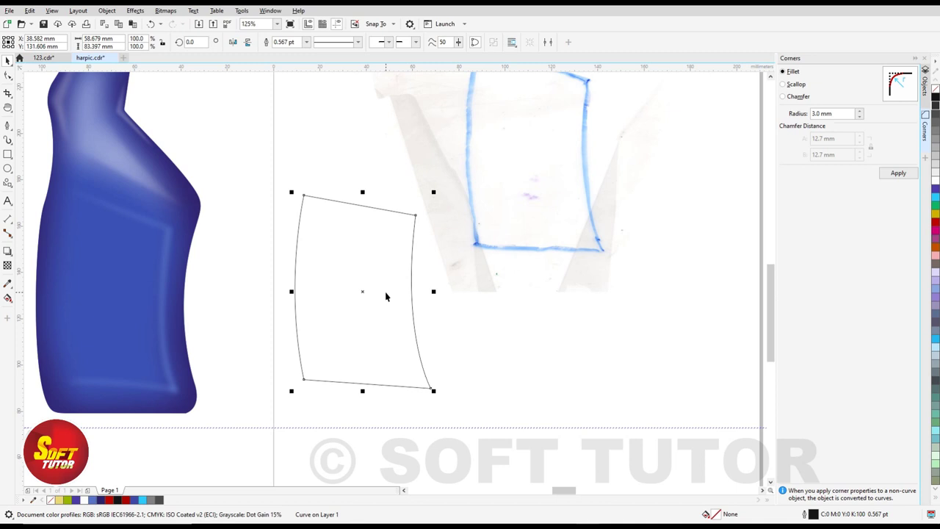
{"action": "left_click", "coordinate": [514, 216]}
{"action": "scroll", "coordinate": [514, 216], "scroll_direction": "down", "scroll_amount": 2}
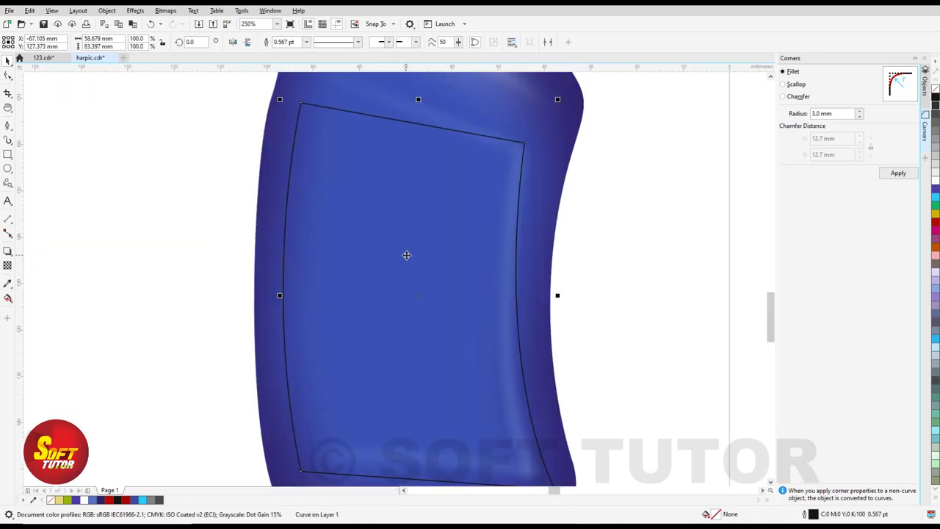
{"action": "left_click_drag", "start_coordinate": [404, 254], "coordinate": [399, 251]}
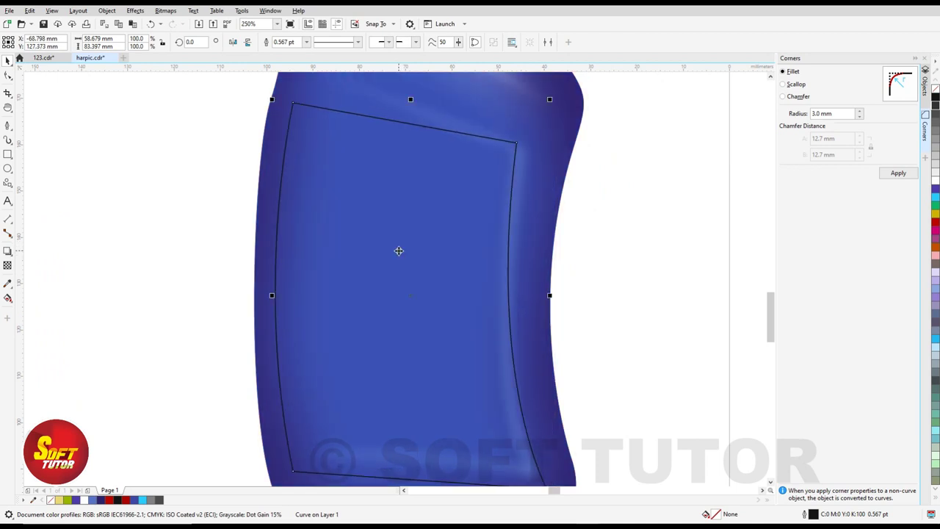
{"action": "scroll", "coordinate": [403, 207], "scroll_direction": "down", "scroll_amount": 2}
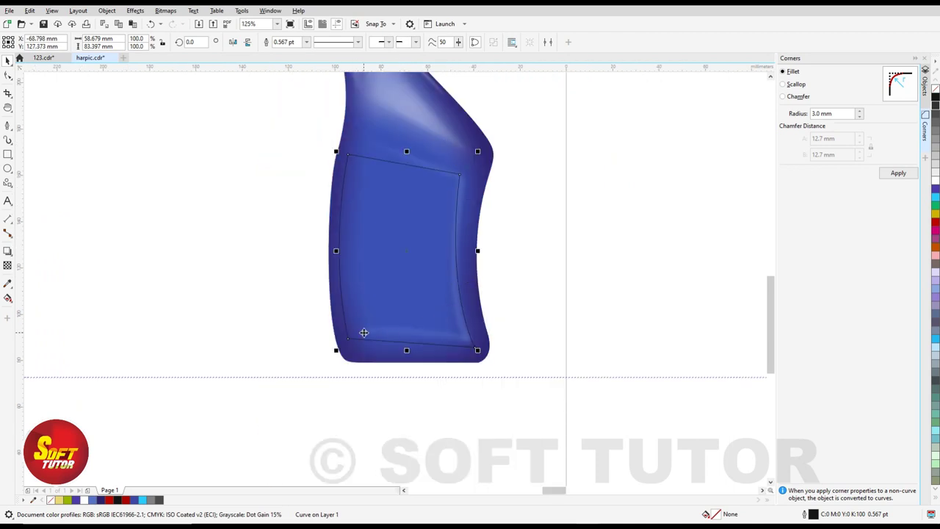
{"action": "scroll", "coordinate": [390, 245], "scroll_direction": "down", "scroll_amount": 2}
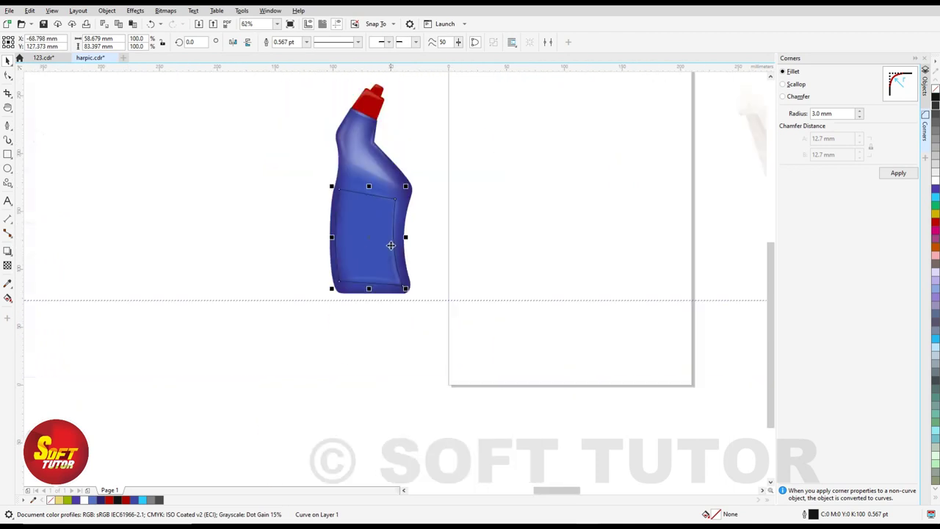
Move the outline onto the blank page and centre a smaller duplicate inside it, 53.679 mm wide and 78.397 mm high
{"action": "left_click_drag", "start_coordinate": [375, 239], "coordinate": [558, 220]}
{"action": "scroll", "coordinate": [560, 198], "scroll_direction": "up", "scroll_amount": 2}
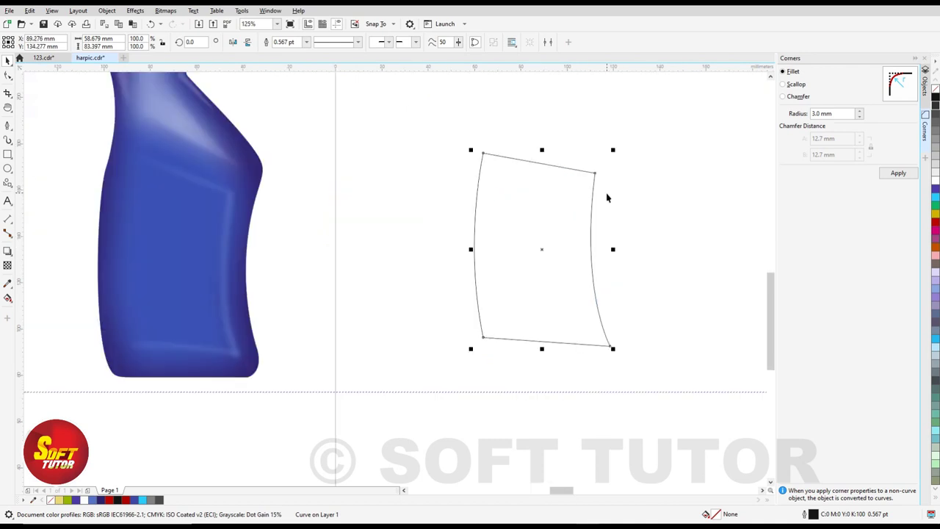
{"action": "key", "text": "ctrl+d"}
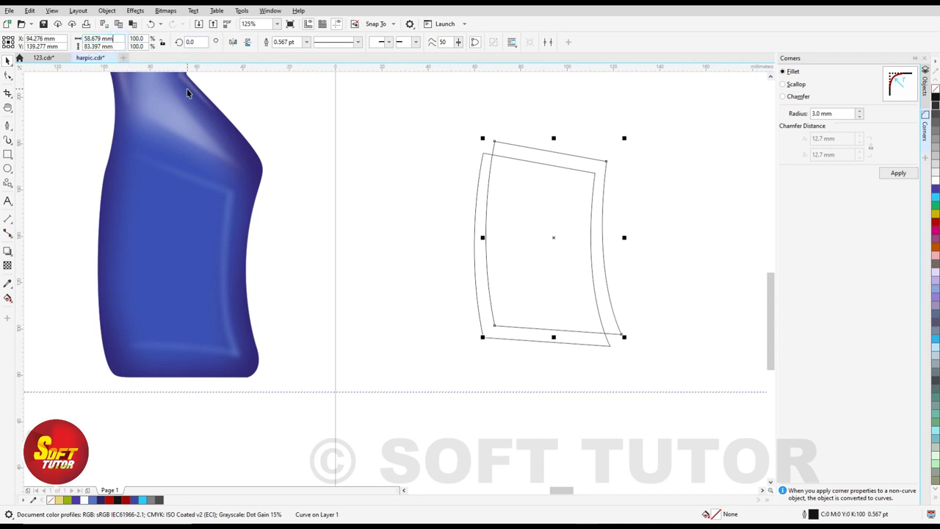
{"action": "key", "text": "Return"}
{"action": "left_click", "coordinate": [121, 46]}
{"action": "type", "text": "-"}
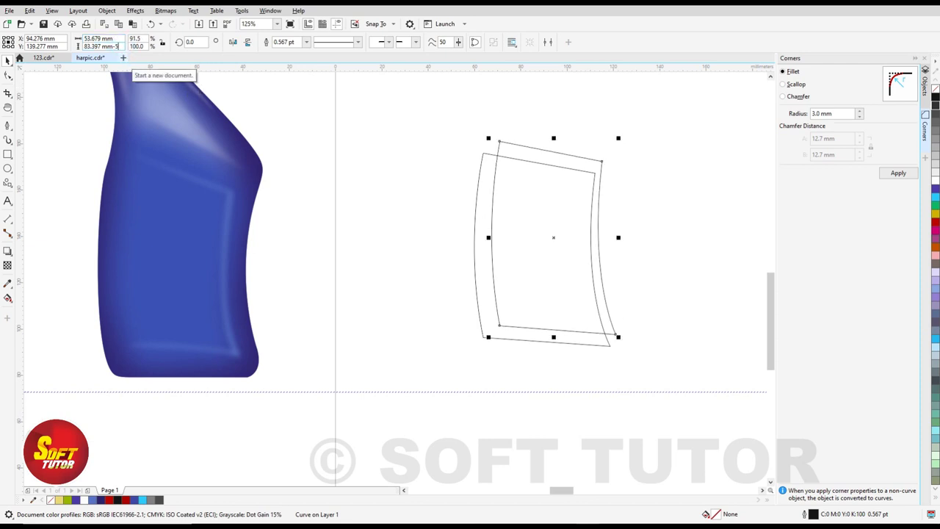
{"action": "type", "text": "5"}
{"action": "key", "text": "Return"}
{"action": "scroll", "coordinate": [566, 176], "scroll_direction": "up", "scroll_amount": 2}
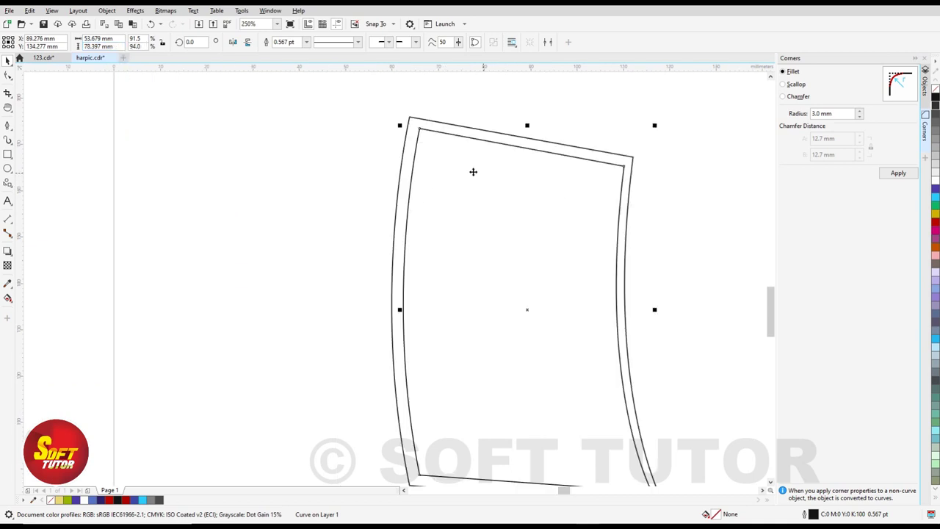
Separate the smaller outline from the original and fillet its corners with a 3.0 mm radius
{"action": "scroll", "coordinate": [390, 157], "scroll_direction": "down", "scroll_amount": 2}
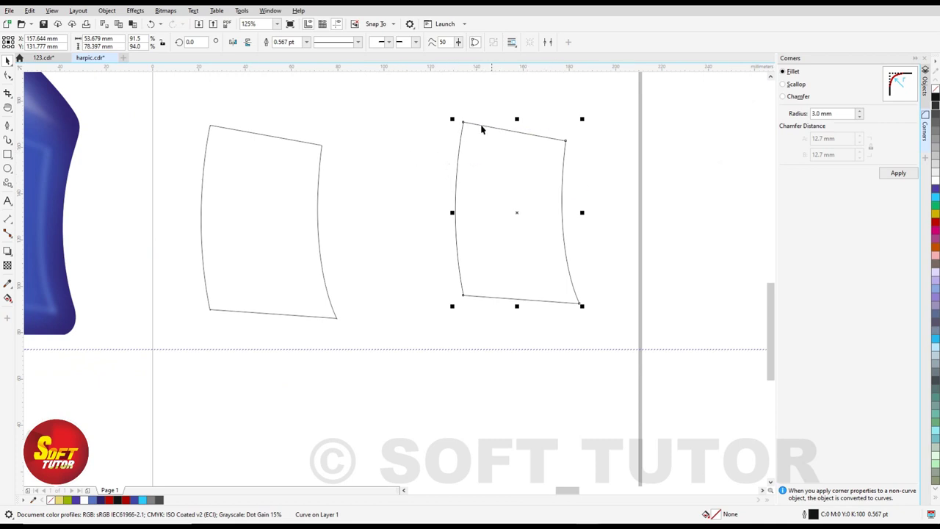
{"action": "scroll", "coordinate": [547, 139], "scroll_direction": "up", "scroll_amount": 2}
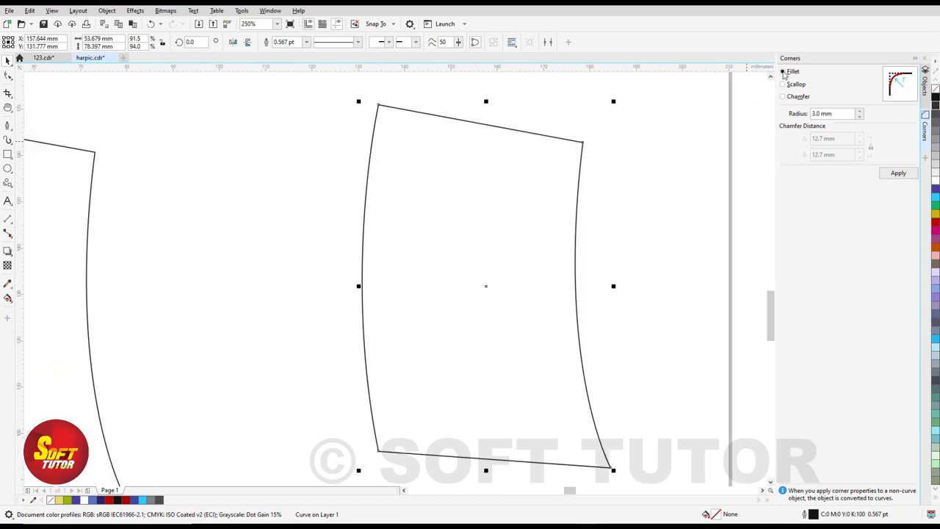
{"action": "double_click", "coordinate": [841, 114]}
{"action": "left_click", "coordinate": [905, 175]}
{"action": "scroll", "coordinate": [302, 208], "scroll_direction": "down", "scroll_amount": 1}
{"action": "left_click", "coordinate": [528, 172]}
{"action": "scroll", "coordinate": [439, 331], "scroll_direction": "up", "scroll_amount": 1}
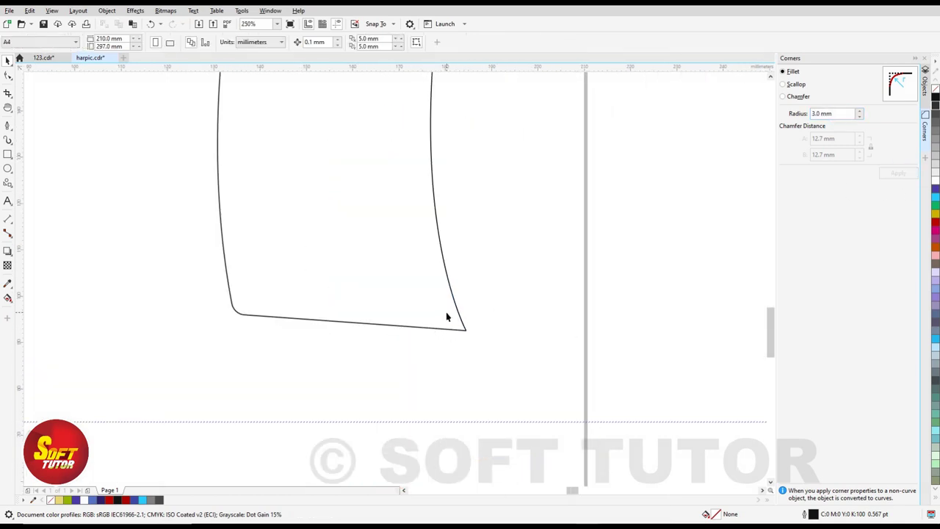
Add nodes beside the outline's remaining sharp lower-right corner and round it off
{"action": "scroll", "coordinate": [409, 319], "scroll_direction": "up", "scroll_amount": 4}
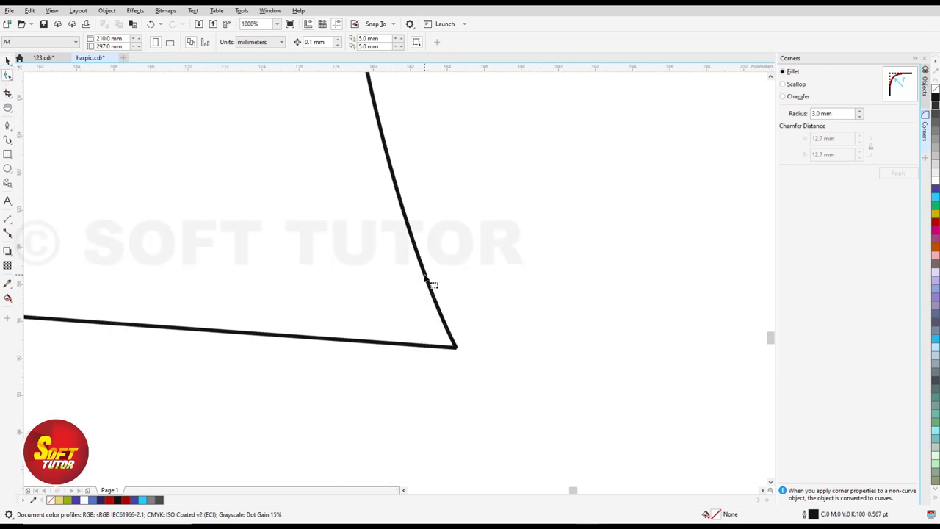
{"action": "left_click", "coordinate": [426, 279]}
{"action": "double_click", "coordinate": [372, 343]}
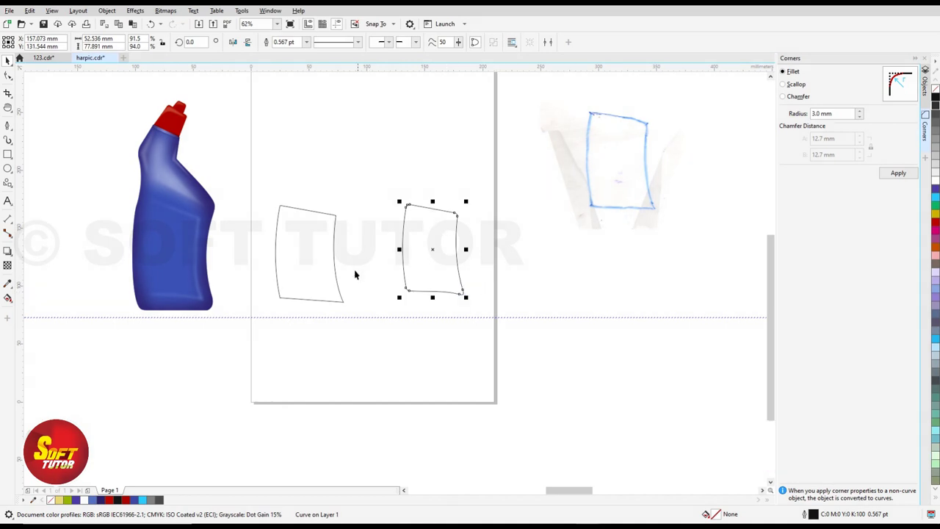
Move the larger sharp-cornered outline to the far side of the bottle and place the bottle on the page
{"action": "left_click_drag", "start_coordinate": [278, 250], "coordinate": [37, 234]}
{"action": "left_click", "coordinate": [152, 192]}
{"action": "left_click_drag", "start_coordinate": [152, 192], "coordinate": [334, 200]}
{"action": "left_click", "coordinate": [526, 242]}
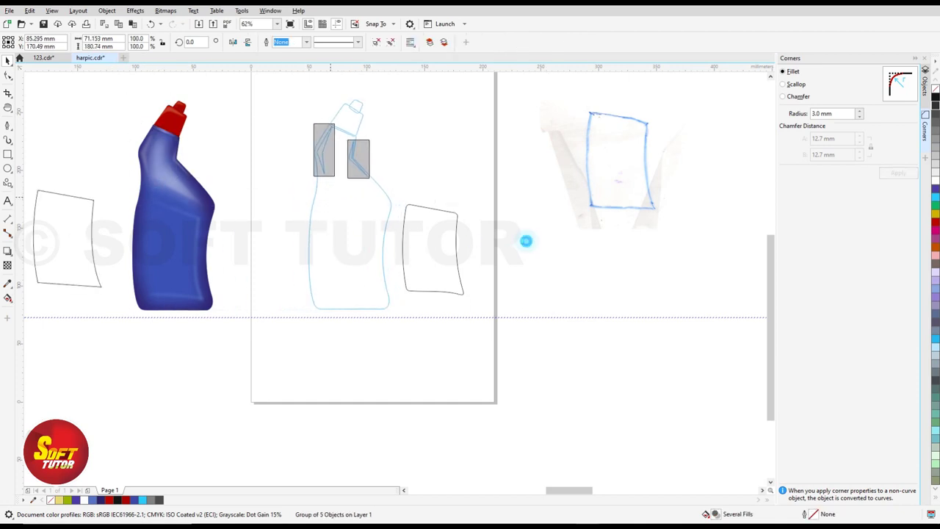
Fill the rounded outline with white and position it over the front of the bottle
{"action": "left_click", "coordinate": [431, 233]}
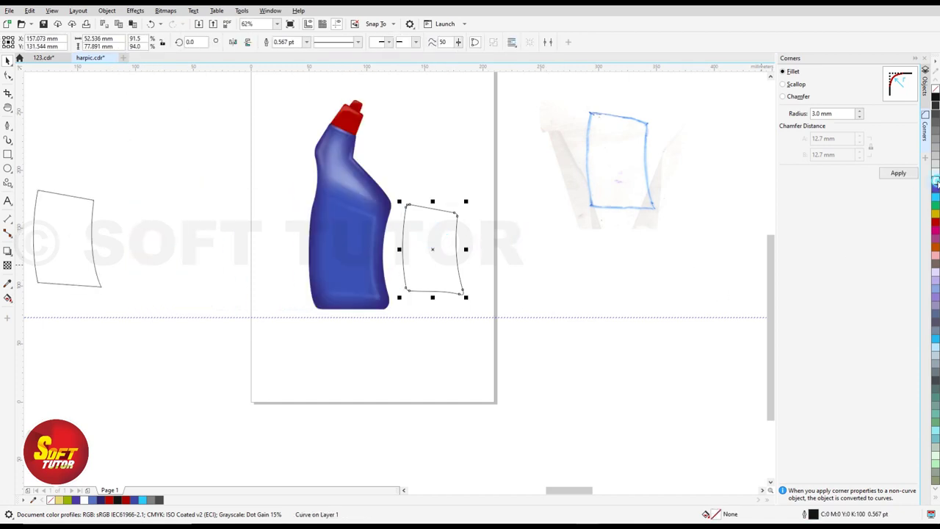
{"action": "scroll", "coordinate": [382, 261], "scroll_direction": "up", "scroll_amount": 2}
{"action": "left_click_drag", "start_coordinate": [498, 221], "coordinate": [325, 228]}
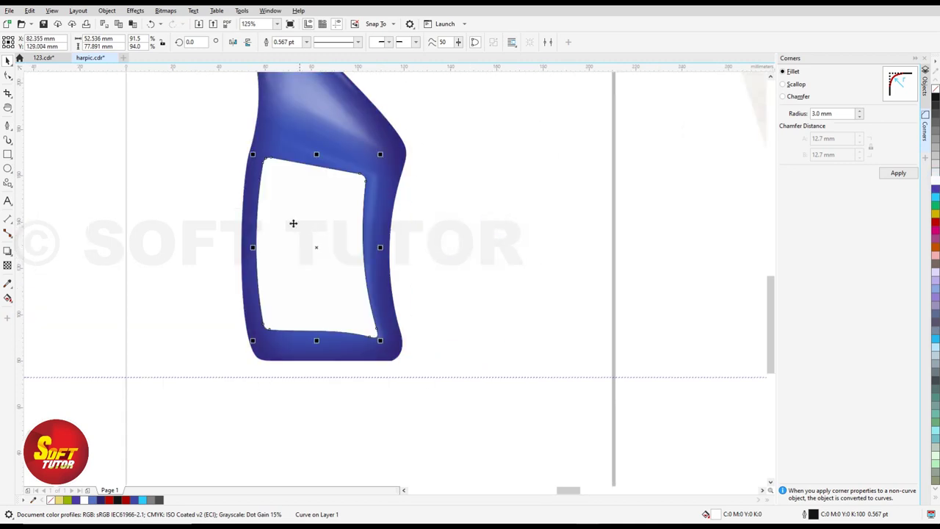
{"action": "scroll", "coordinate": [279, 208], "scroll_direction": "up", "scroll_amount": 2}
{"action": "left_click_drag", "start_coordinate": [313, 260], "coordinate": [326, 250]}
{"action": "scroll", "coordinate": [326, 249], "scroll_direction": "down", "scroll_amount": 2}
{"action": "left_click", "coordinate": [325, 247]}
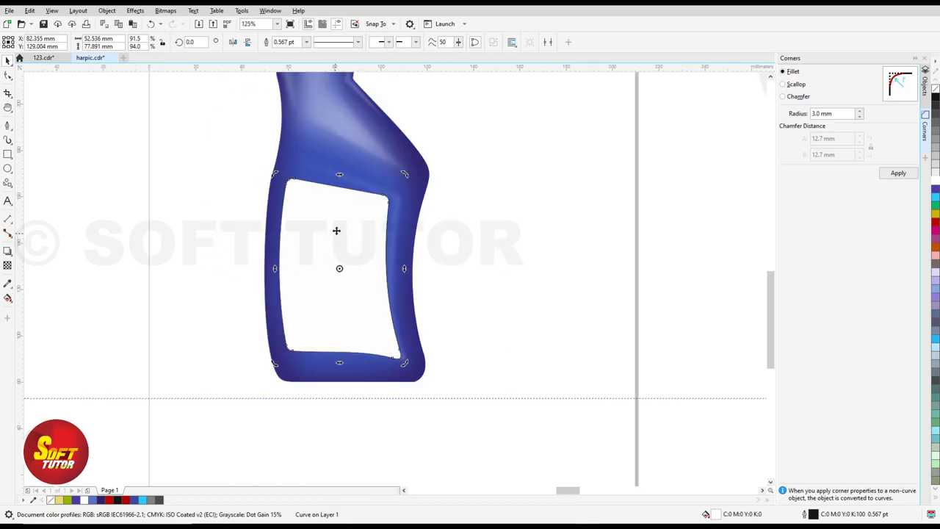
Remove the outline from the white label shape
{"action": "key", "text": "F10"}
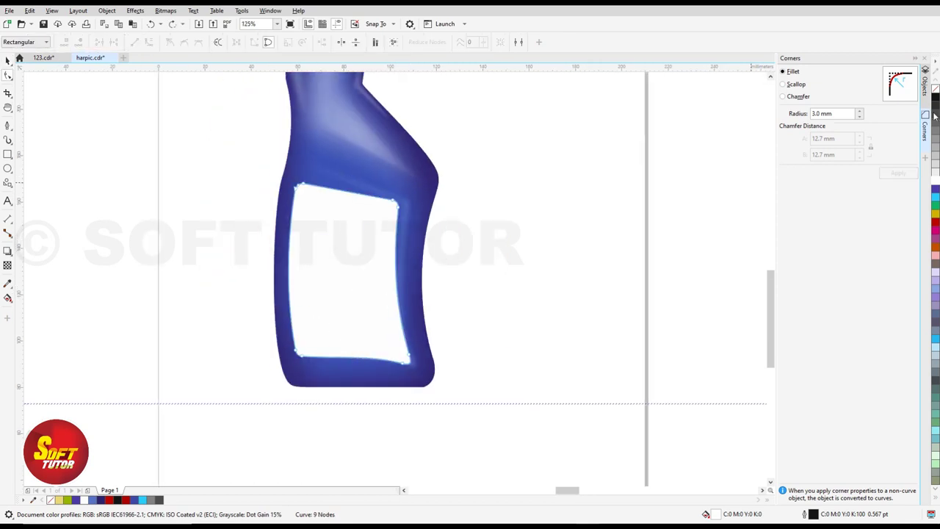
{"action": "right_click", "coordinate": [936, 89]}
{"action": "key", "text": "space"}
{"action": "left_click", "coordinate": [500, 234]}
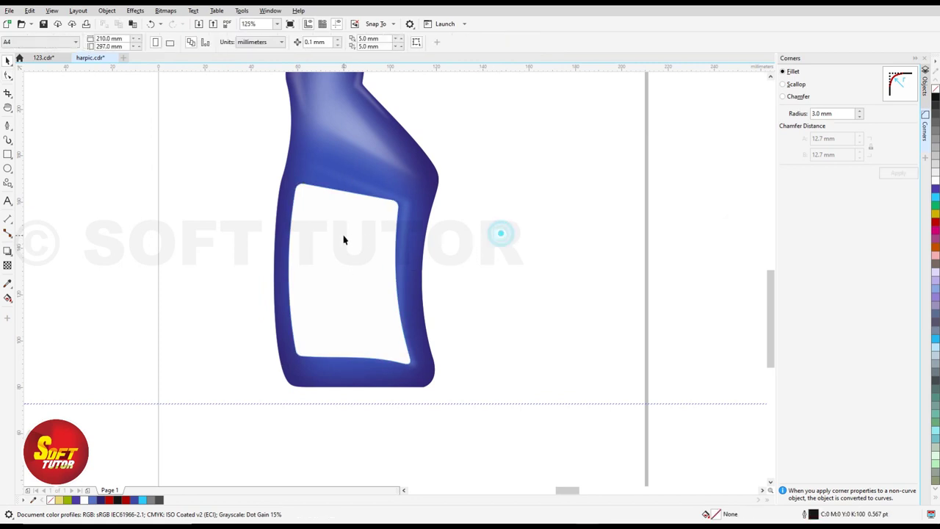
Move the white label off the bottle to the blank area on its right and give it a black outline
{"action": "left_click", "coordinate": [343, 236]}
{"action": "scroll", "coordinate": [290, 240], "scroll_direction": "down", "scroll_amount": 1}
{"action": "left_click_drag", "start_coordinate": [309, 250], "coordinate": [405, 246]}
{"action": "scroll", "coordinate": [398, 222], "scroll_direction": "up", "scroll_amount": 2}
{"action": "right_click", "coordinate": [936, 97]}
{"action": "left_click", "coordinate": [519, 218]}
Select the Bright safe logo, texts and lemon artwork and move them close to the white label
{"action": "scroll", "coordinate": [433, 223], "scroll_direction": "down", "scroll_amount": 4}
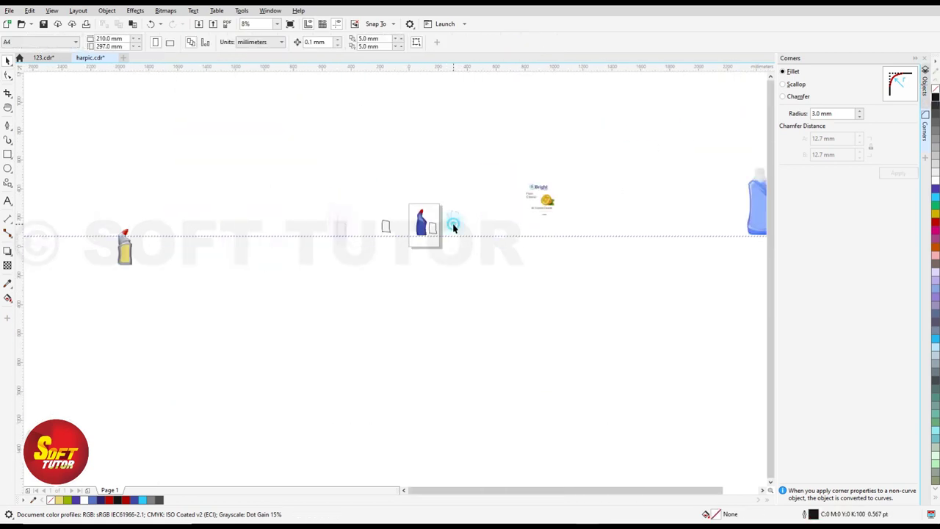
{"action": "left_click", "coordinate": [454, 224]}
{"action": "scroll", "coordinate": [509, 201], "scroll_direction": "up", "scroll_amount": 2}
{"action": "left_click_drag", "start_coordinate": [493, 152], "coordinate": [734, 288]}
{"action": "left_click_drag", "start_coordinate": [529, 80], "coordinate": [714, 291]}
{"action": "left_click_drag", "start_coordinate": [630, 140], "coordinate": [278, 317]}
{"action": "scroll", "coordinate": [193, 319], "scroll_direction": "up", "scroll_amount": 2}
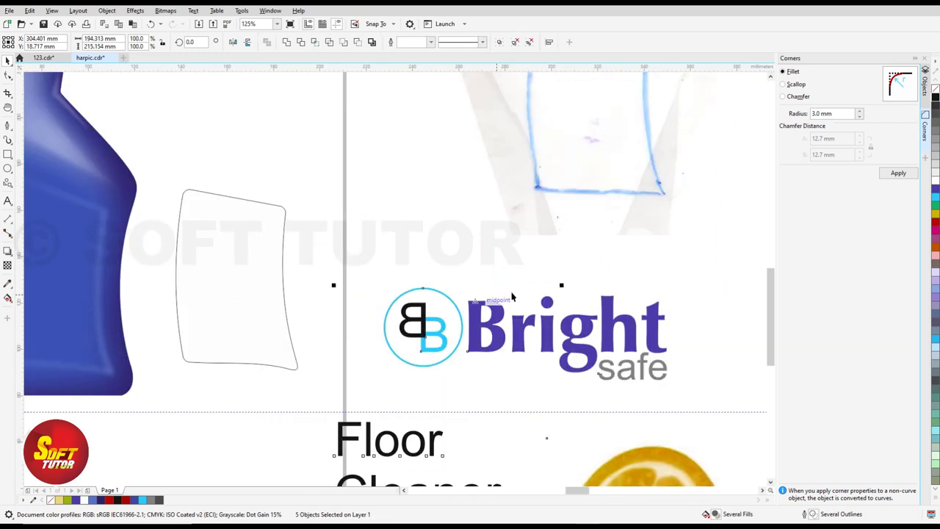
Scale the Bright safe logo down and centre it in front of the white label's upper part
{"action": "scroll", "coordinate": [492, 270], "scroll_direction": "down", "scroll_amount": 1}
{"action": "left_click_drag", "start_coordinate": [413, 267], "coordinate": [287, 213]}
{"action": "scroll", "coordinate": [426, 287], "scroll_direction": "up", "scroll_amount": 2}
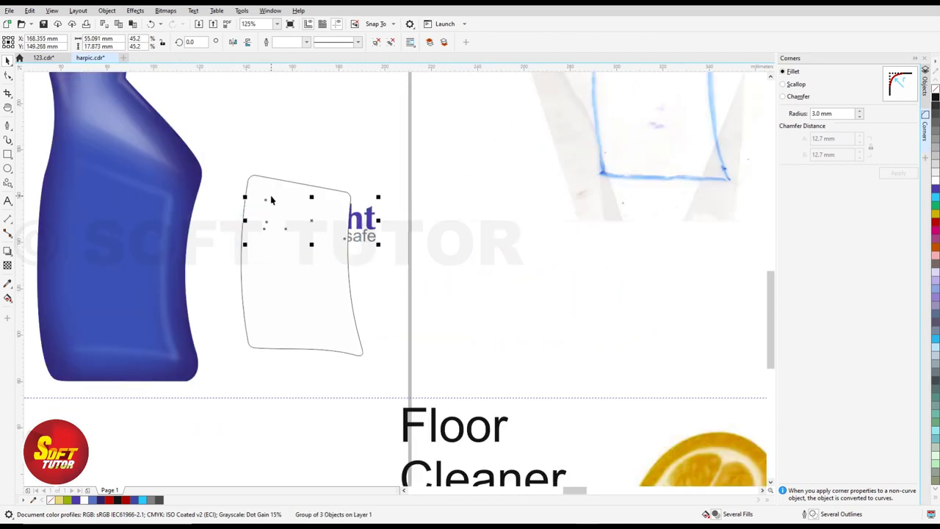
{"action": "scroll", "coordinate": [287, 213], "scroll_direction": "up", "scroll_amount": 2}
{"action": "left_click_drag", "start_coordinate": [483, 291], "coordinate": [372, 253]}
{"action": "left_click_drag", "start_coordinate": [309, 229], "coordinate": [331, 241]}
{"action": "left_click", "coordinate": [324, 300], "text": "shift"}
{"action": "left_click", "coordinate": [525, 292]}
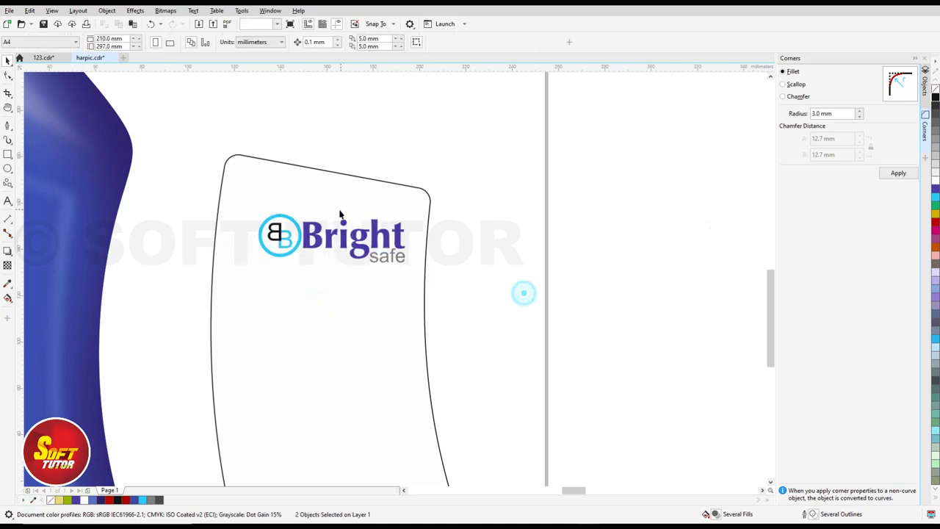
Move the "Floor Cleaner" text up beside the white label
{"action": "scroll", "coordinate": [351, 229], "scroll_direction": "down", "scroll_amount": 2}
{"action": "left_click", "coordinate": [349, 226]}
{"action": "left_click", "coordinate": [479, 236]}
{"action": "key", "text": "h"}
{"action": "left_click_drag", "start_coordinate": [464, 390], "coordinate": [458, 274]}
{"action": "key", "text": "space"}
{"action": "left_click_drag", "start_coordinate": [466, 319], "coordinate": [432, 162]}
Centre-align the lines of the "Floor Cleaner" text and scale it down to about 29 mm wide
{"action": "double_click", "coordinate": [507, 214]}
{"action": "key", "text": "ctrl+e"}
{"action": "key", "text": "ctrl+space"}
{"action": "left_click_drag", "start_coordinate": [564, 232], "coordinate": [449, 175]}
{"action": "scroll", "coordinate": [306, 134], "scroll_direction": "up", "scroll_amount": 2}
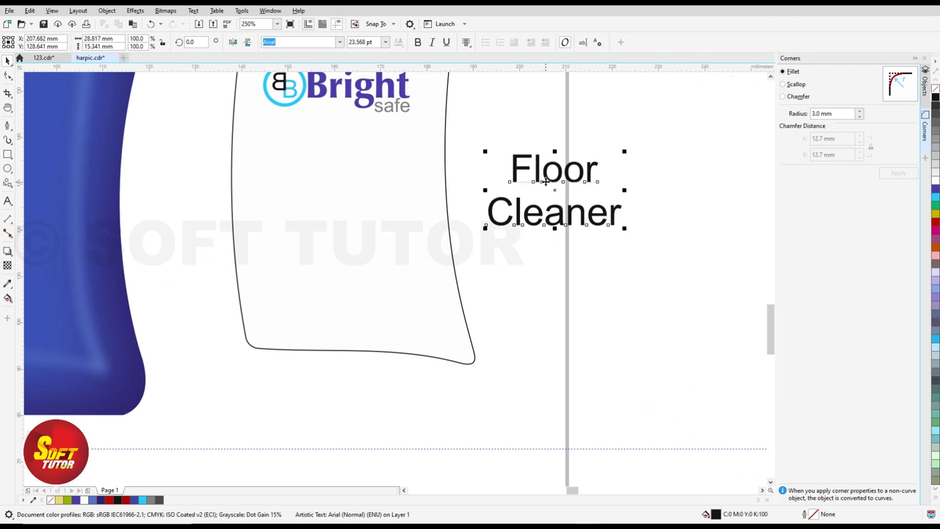
Tighten the line spacing between "Floor" and "Cleaner"
{"action": "left_click_drag", "start_coordinate": [538, 170], "coordinate": [538, 192]}
{"action": "key", "text": "F10"}
{"action": "left_click_drag", "start_coordinate": [484, 253], "coordinate": [482, 242]}
{"action": "key", "text": "space"}
Set the "Floor Cleaner" text in Bahnschrift and size it to fit the label below the logo at 27.58 pt
{"action": "left_click_drag", "start_coordinate": [623, 240], "coordinate": [663, 267]}
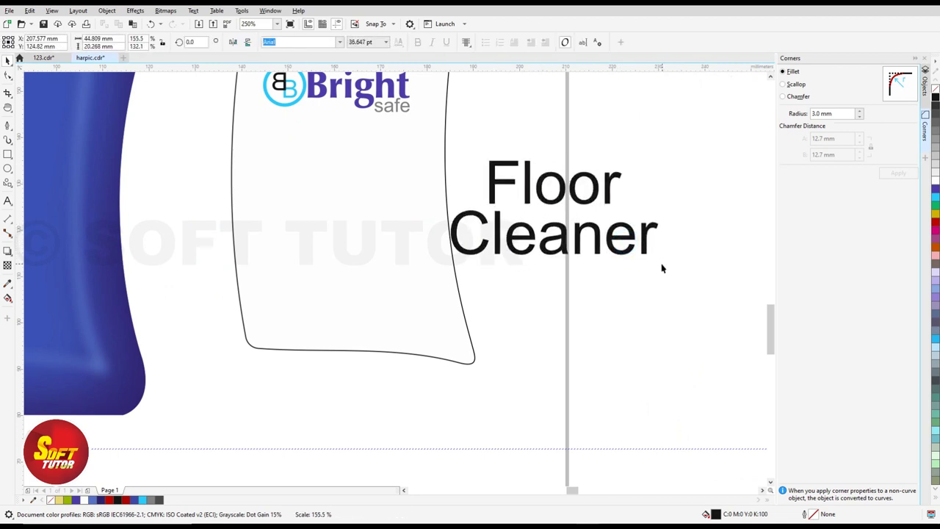
{"action": "left_click", "coordinate": [339, 42]}
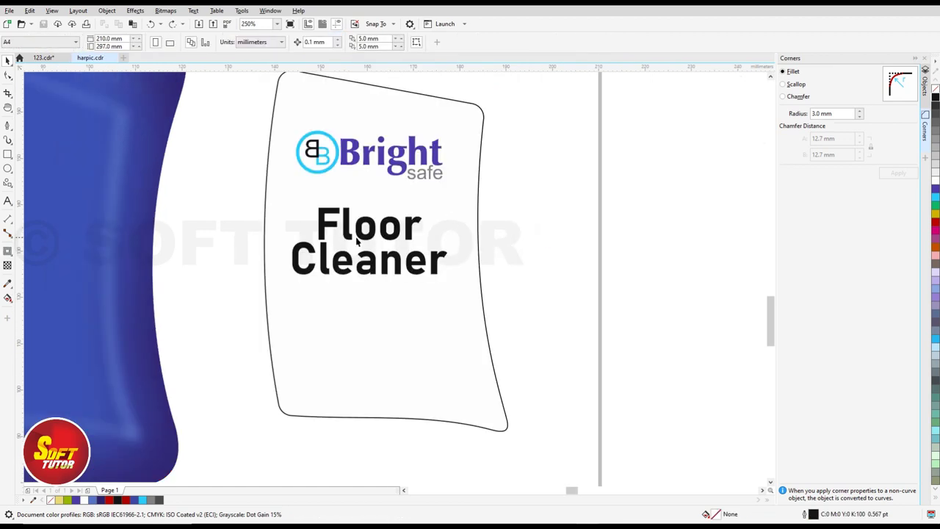
Apply an Envelope to the "Floor Cleaner" text and bend its upper edge into an arc rising toward the right
{"action": "left_click", "coordinate": [359, 239]}
{"action": "scroll", "coordinate": [358, 239], "scroll_direction": "up", "scroll_amount": 2}
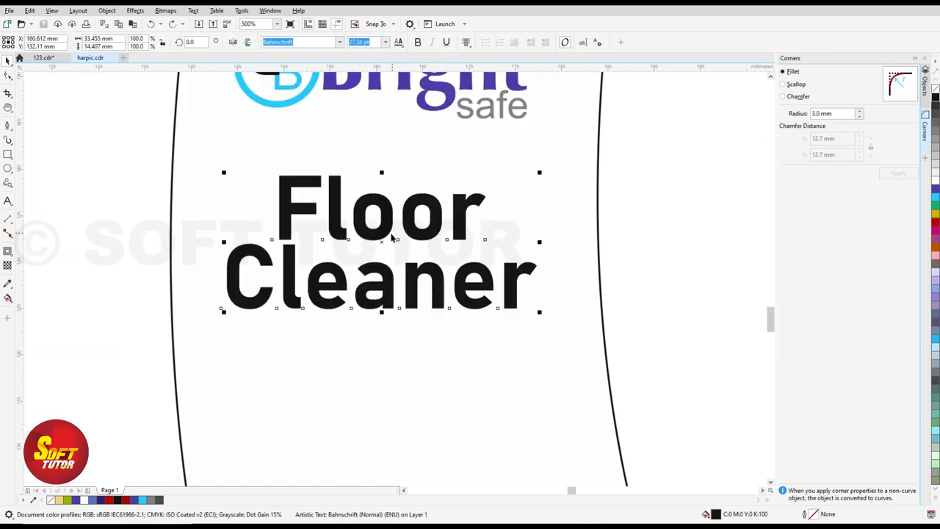
{"action": "left_click", "coordinate": [9, 252]}
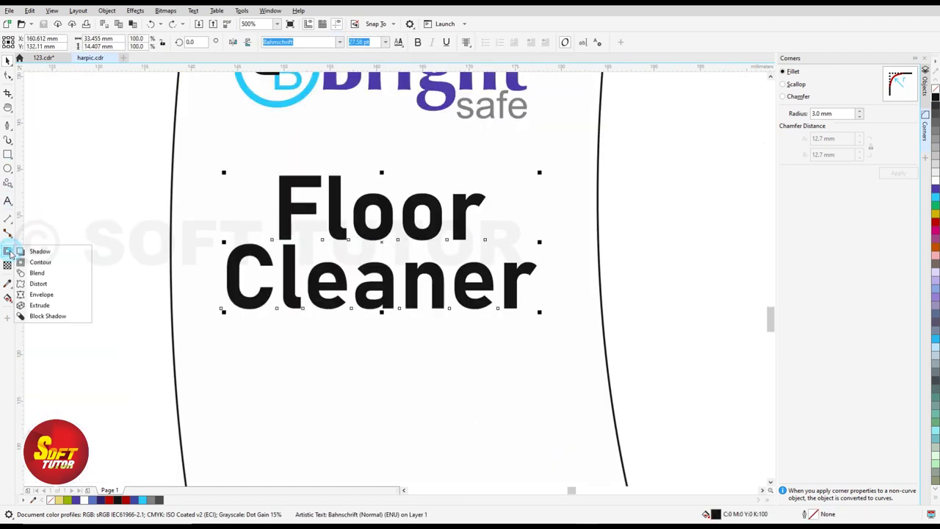
{"action": "left_click", "coordinate": [40, 294]}
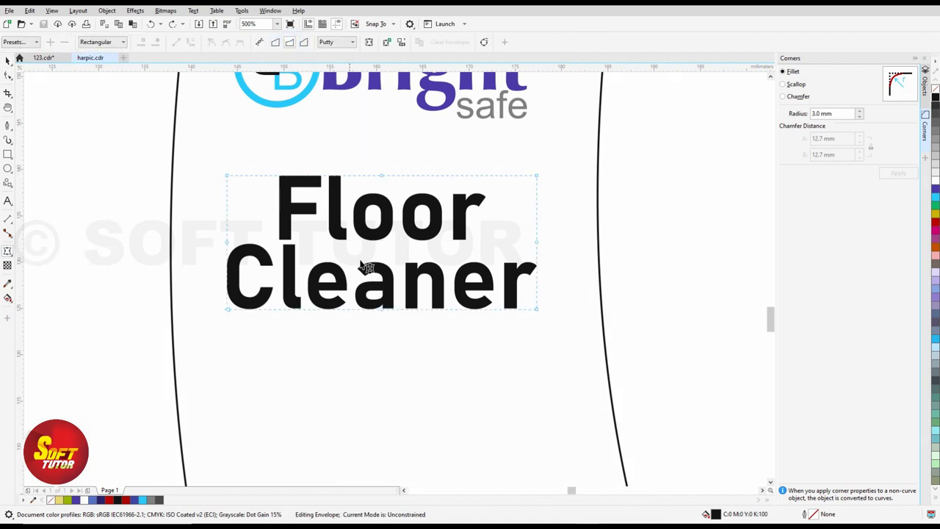
{"action": "left_click_drag", "start_coordinate": [382, 176], "coordinate": [384, 157]}
{"action": "left_click_drag", "start_coordinate": [232, 175], "coordinate": [199, 161]}
{"action": "left_click_drag", "start_coordinate": [537, 175], "coordinate": [542, 155]}
{"action": "left_click_drag", "start_coordinate": [382, 172], "coordinate": [381, 158]}
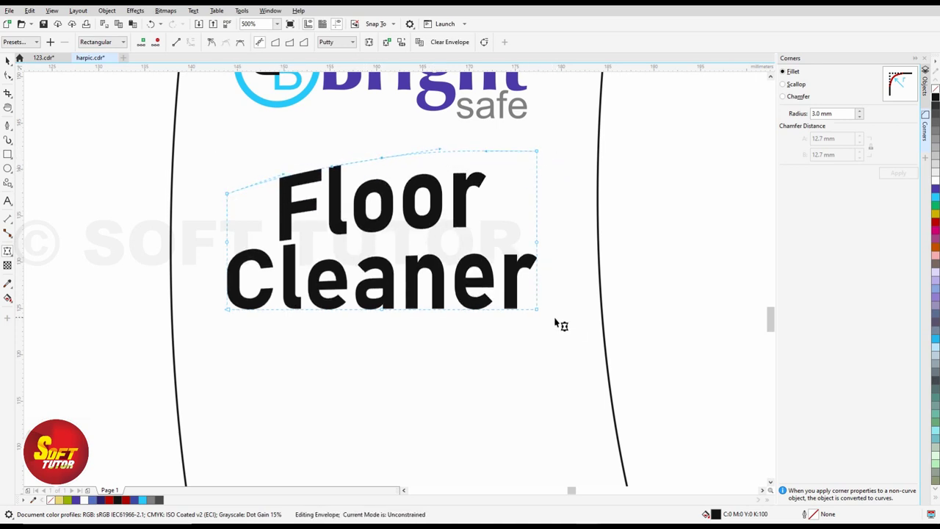
Reshape the envelope's lower edge into an upward curve, pulling its left corner far down and raising its right corner
{"action": "left_click", "coordinate": [537, 241]}
{"action": "left_click_drag", "start_coordinate": [537, 309], "coordinate": [537, 261]}
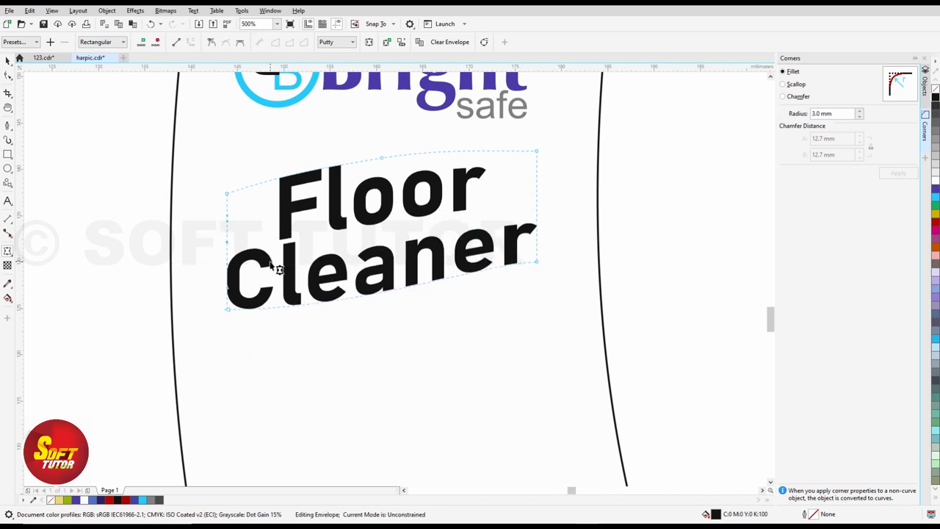
{"action": "left_click", "coordinate": [217, 295]}
{"action": "left_click_drag", "start_coordinate": [227, 309], "coordinate": [238, 383]}
{"action": "left_click_drag", "start_coordinate": [369, 383], "coordinate": [380, 298]}
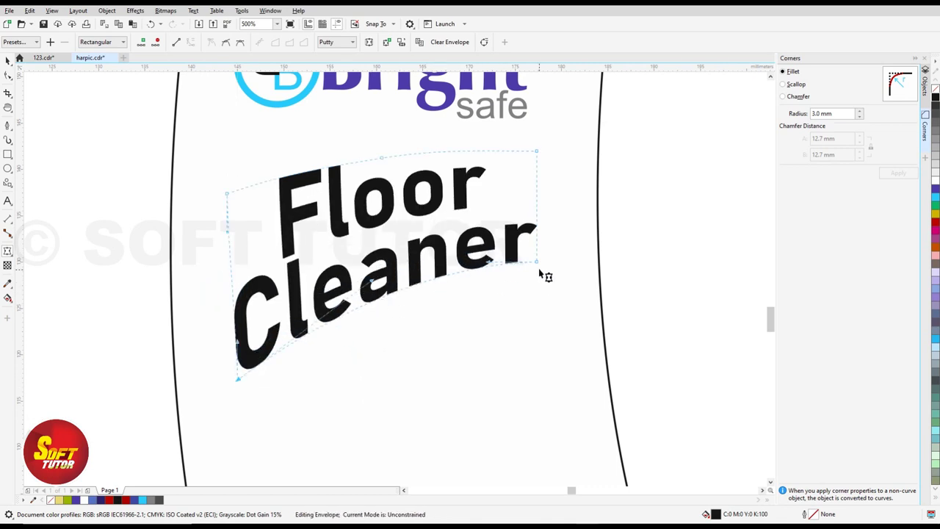
{"action": "left_click_drag", "start_coordinate": [536, 262], "coordinate": [537, 287]}
{"action": "left_click_drag", "start_coordinate": [237, 380], "coordinate": [237, 426]}
{"action": "left_click", "coordinate": [574, 137]}
{"action": "left_click_drag", "start_coordinate": [537, 151], "coordinate": [537, 170]}
{"action": "key", "text": "ctrl+z"}
Delete the envelope's upper middle node, lower the upper-right corner and smooth the upper edge into one arc
{"action": "left_click_drag", "start_coordinate": [354, 143], "coordinate": [434, 188]}
{"action": "key", "text": "Delete"}
{"action": "left_click_drag", "start_coordinate": [577, 150], "coordinate": [516, 181]}
{"action": "left_click_drag", "start_coordinate": [401, 168], "coordinate": [414, 153]}
{"action": "left_click_drag", "start_coordinate": [379, 139], "coordinate": [380, 143]}
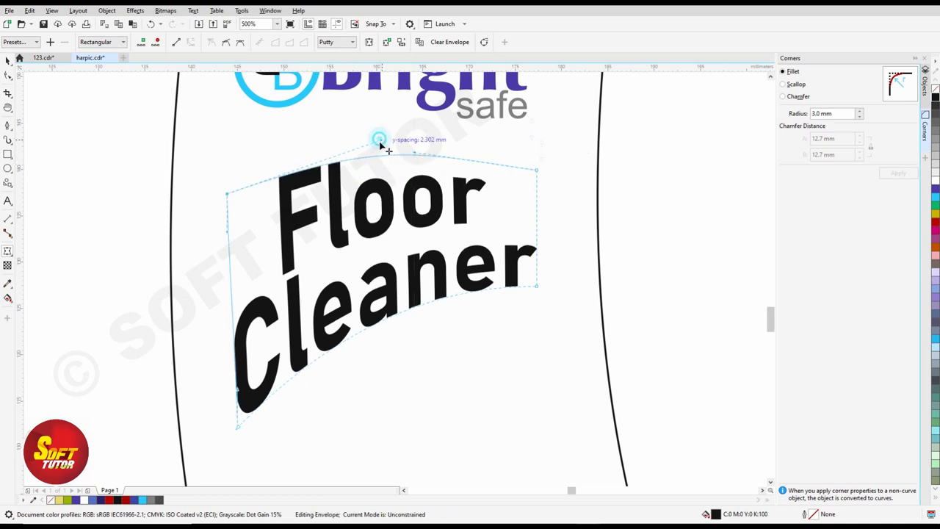
{"action": "scroll", "coordinate": [404, 206], "scroll_direction": "down", "scroll_amount": 2}
{"action": "key", "text": "space"}
{"action": "left_click", "coordinate": [683, 231]}
{"action": "scroll", "coordinate": [552, 252], "scroll_direction": "up", "scroll_amount": 2}
{"action": "scroll", "coordinate": [569, 196], "scroll_direction": "down", "scroll_amount": 2}
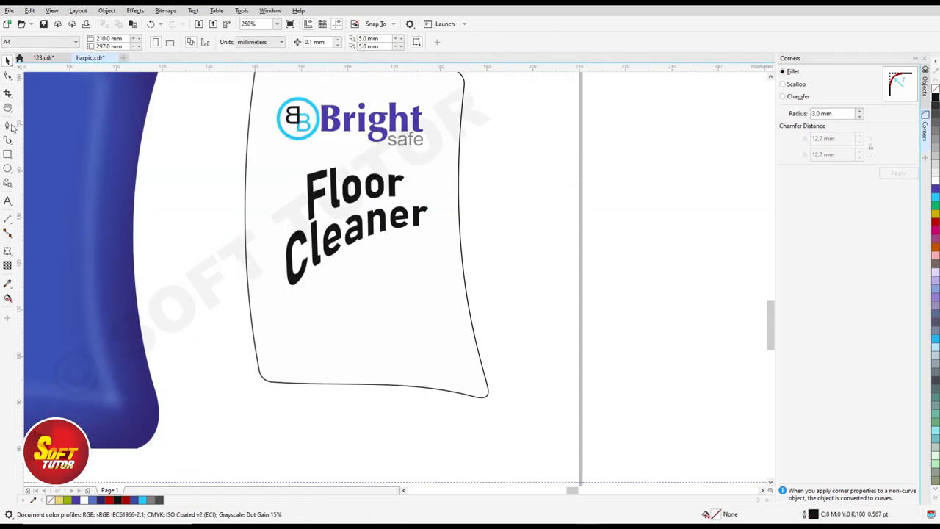
Draw a closed curved band with the Pen tool around the "Floor Cleaner" text, about 52 mm wide and 38 mm high
{"action": "left_click", "coordinate": [7, 125]}
{"action": "left_click", "coordinate": [278, 322]}
{"action": "left_click_drag", "start_coordinate": [459, 229], "coordinate": [461, 227]}
{"action": "left_click", "coordinate": [573, 217]}
{"action": "left_click", "coordinate": [463, 225]}
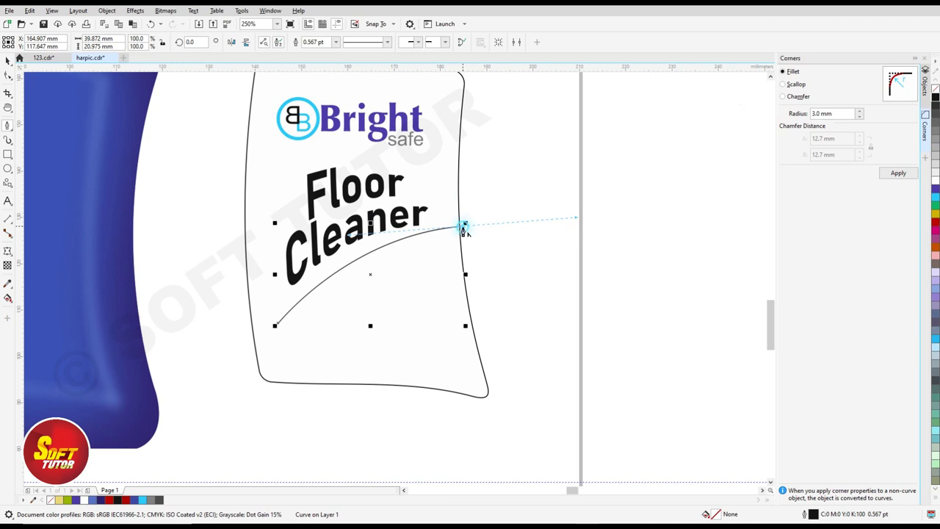
{"action": "left_click", "coordinate": [461, 146]}
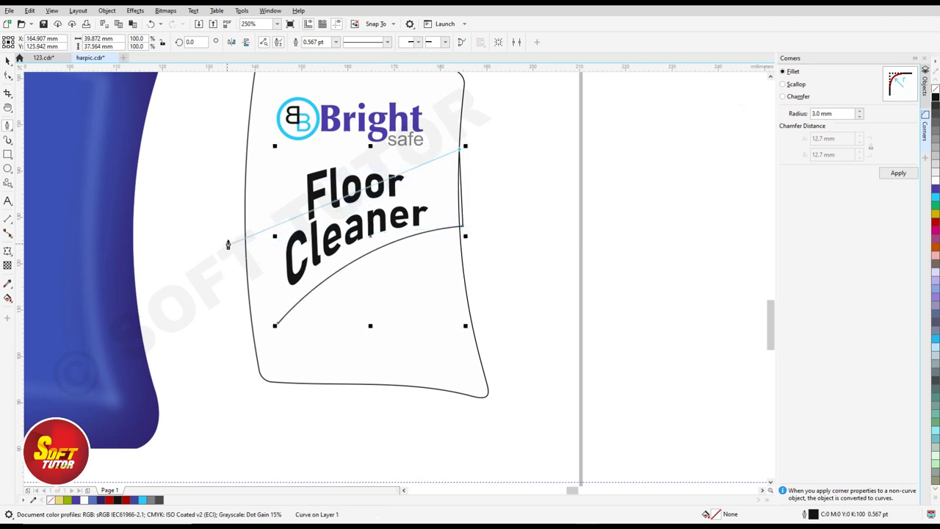
{"action": "left_click_drag", "start_coordinate": [224, 216], "coordinate": [138, 314]}
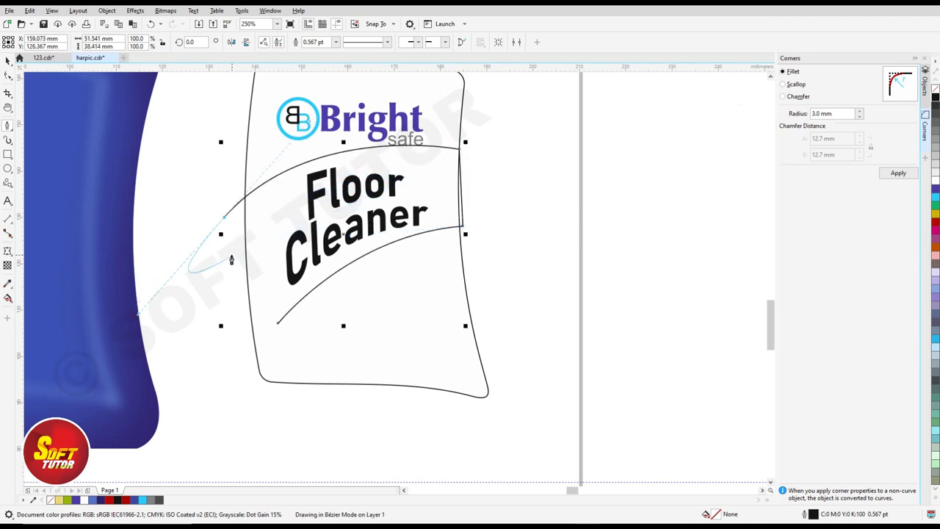
{"action": "left_click", "coordinate": [224, 216]}
{"action": "left_click", "coordinate": [277, 322]}
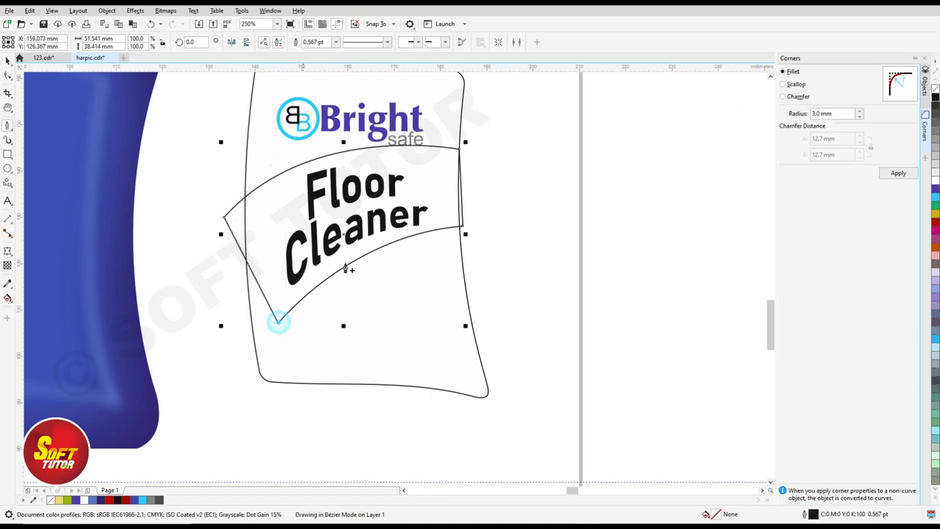
{"action": "key", "text": "space"}
Lower the band's upper-right corner node along the label's right edge to clear the word "safe"
{"action": "scroll", "coordinate": [458, 132], "scroll_direction": "up", "scroll_amount": 1}
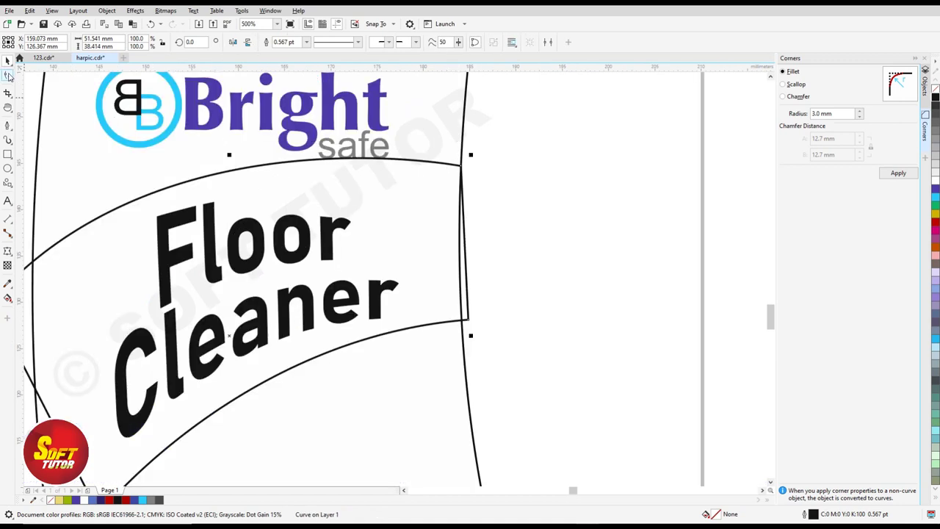
{"action": "left_click", "coordinate": [8, 76]}
{"action": "left_click_drag", "start_coordinate": [462, 166], "coordinate": [465, 206]}
{"action": "scroll", "coordinate": [462, 205], "scroll_direction": "down", "scroll_amount": 3}
{"action": "scroll", "coordinate": [443, 214], "scroll_direction": "up", "scroll_amount": 1}
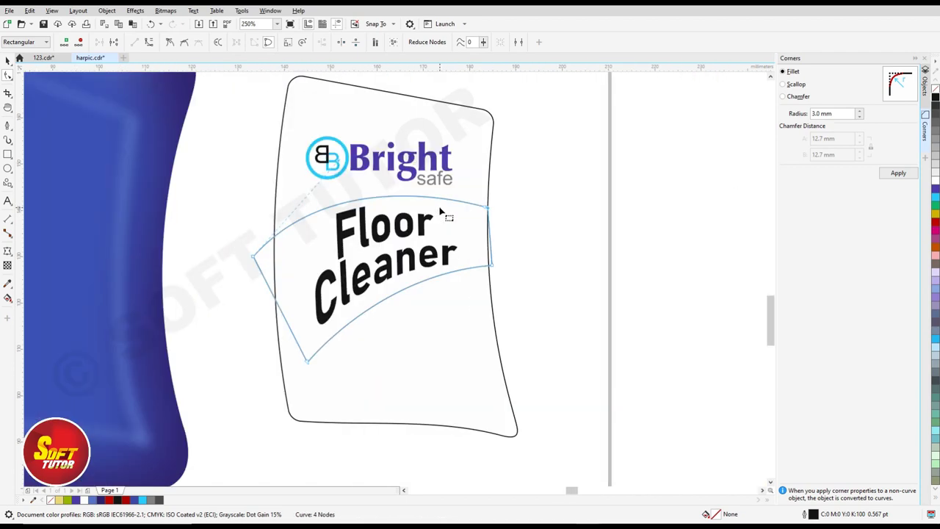
Fill the curved band red without an outline and colour the "Floor Cleaner" text white on top of it
{"action": "key", "text": "space"}
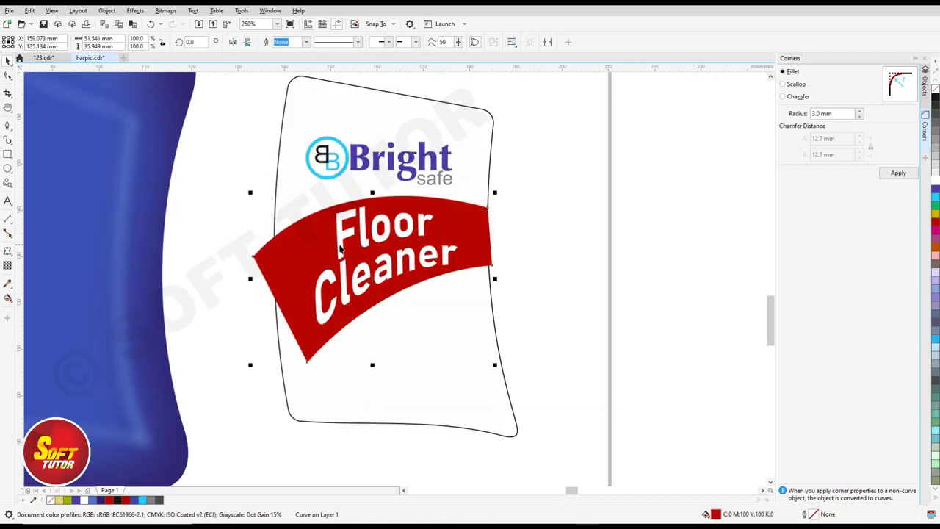
{"action": "scroll", "coordinate": [340, 249], "scroll_direction": "up", "scroll_amount": 2}
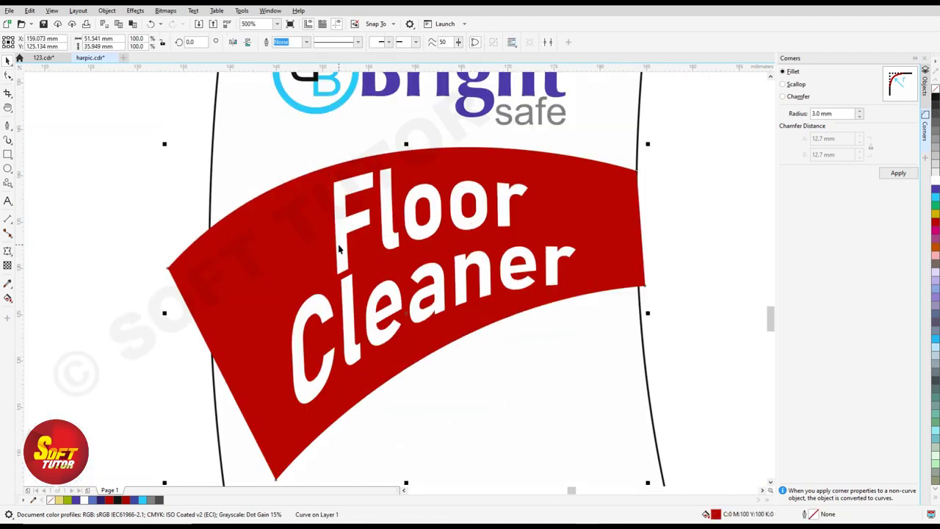
{"action": "scroll", "coordinate": [403, 211], "scroll_direction": "down", "scroll_amount": 2}
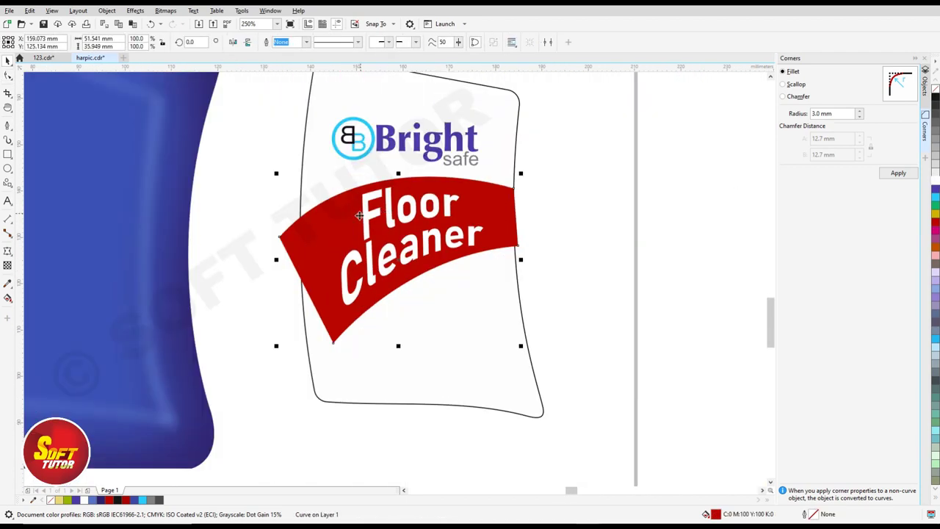
Apply a downward linear fountain fill starting in red to the band and add a violet-blue colour node at 42%
{"action": "left_click", "coordinate": [7, 299]}
{"action": "left_click", "coordinate": [36, 299]}
{"action": "left_click_drag", "start_coordinate": [350, 192], "coordinate": [376, 295]}
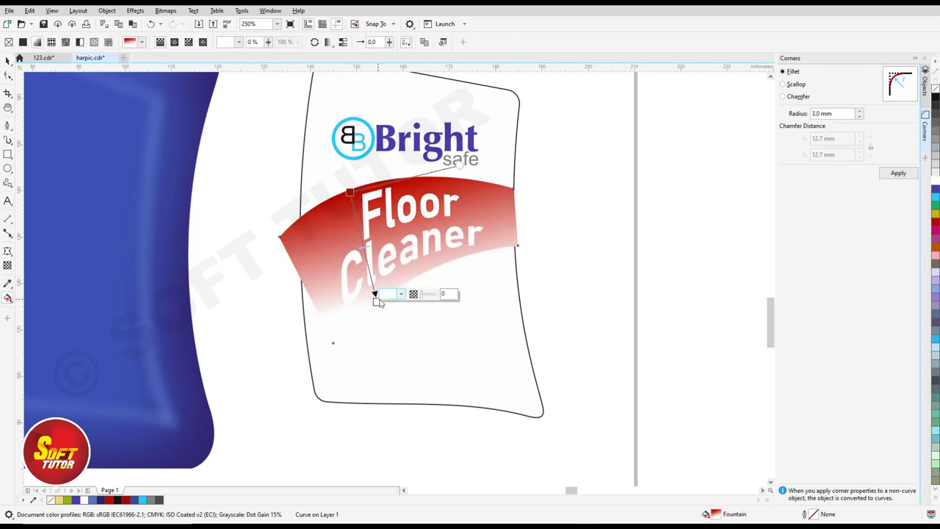
{"action": "double_click", "coordinate": [362, 238]}
{"action": "left_click", "coordinate": [936, 193]}
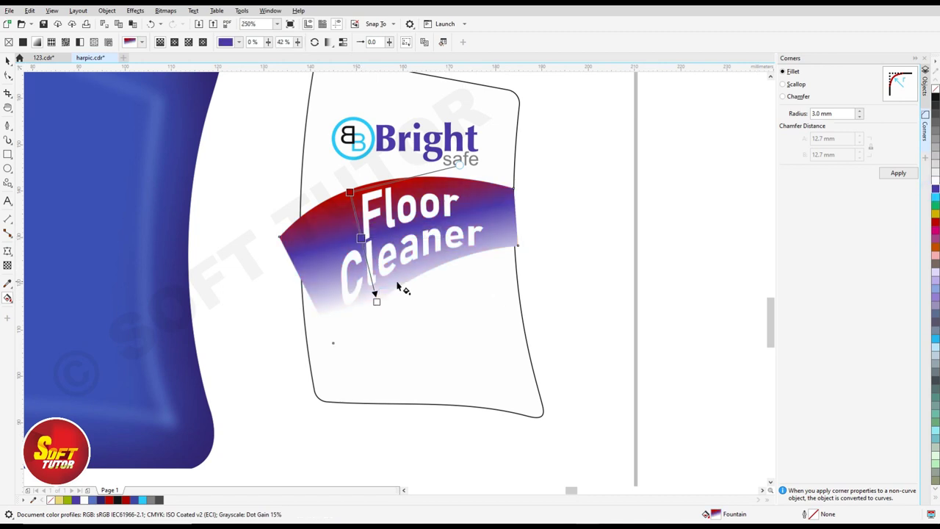
Add a cyan colour node at 72% to the band's gradient and set its end node to magenta
{"action": "double_click", "coordinate": [369, 272]}
{"action": "left_click", "coordinate": [936, 197]}
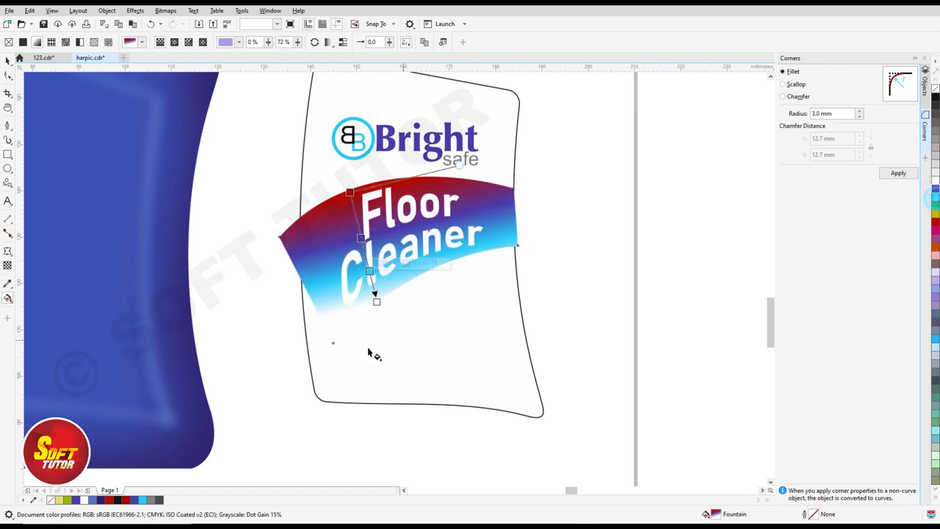
{"action": "left_click", "coordinate": [375, 299]}
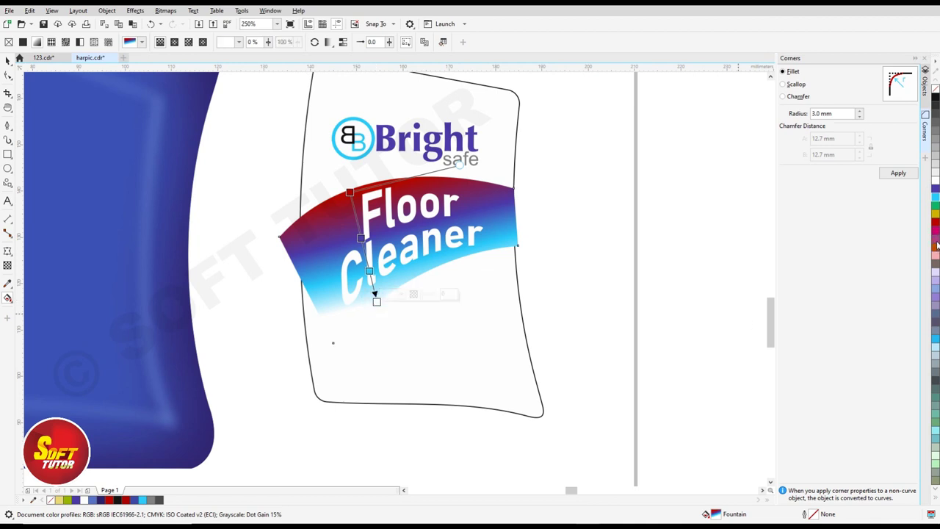
{"action": "left_click", "coordinate": [936, 248]}
{"action": "key", "text": "space"}
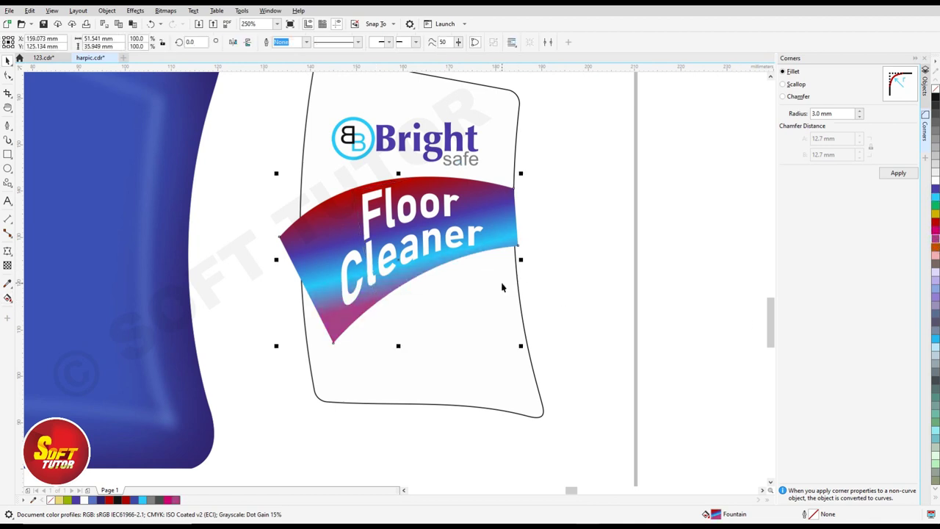
Widen the band from its centre to about 88 mm and apply a Gaussian Blur with a radius of 14.4 pixels
{"action": "left_click_drag", "start_coordinate": [521, 259], "coordinate": [605, 259]}
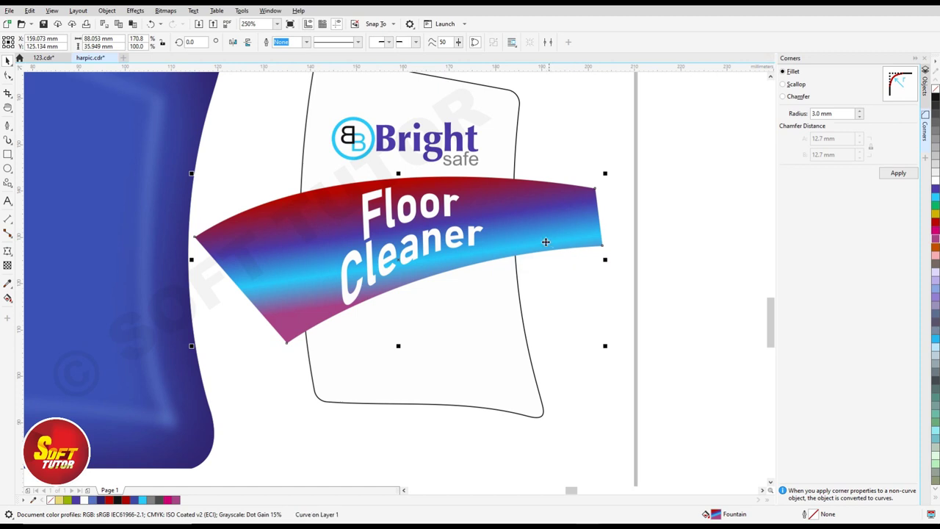
{"action": "left_click", "coordinate": [136, 10]}
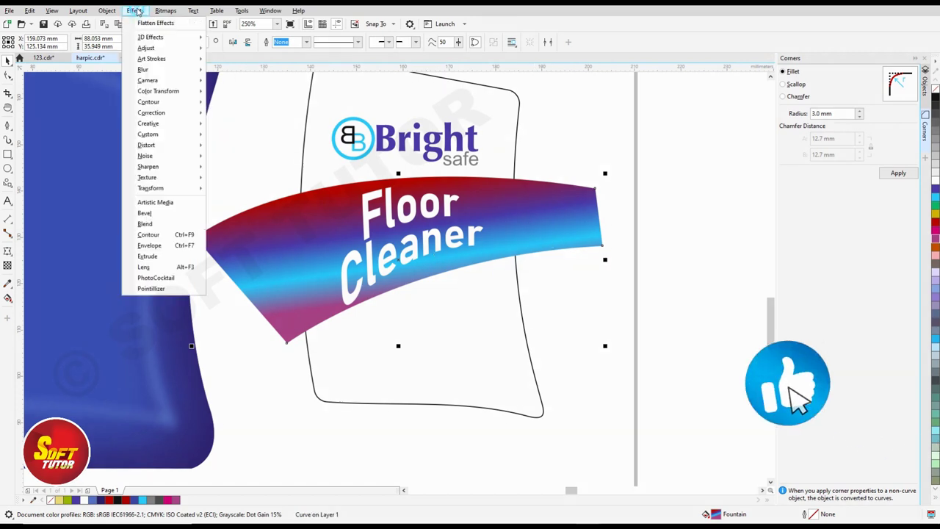
{"action": "left_click", "coordinate": [158, 69]}
{"action": "left_click", "coordinate": [242, 93]}
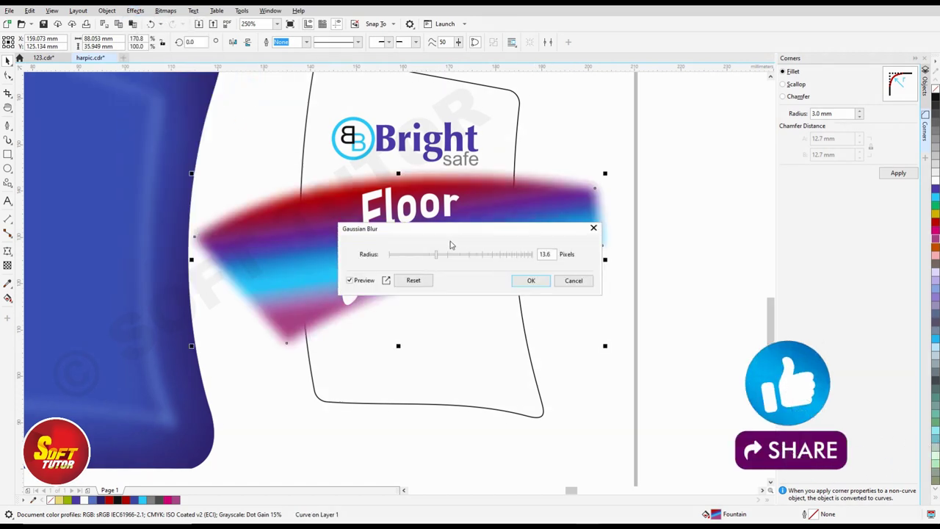
{"action": "left_click_drag", "start_coordinate": [464, 262], "coordinate": [439, 258]}
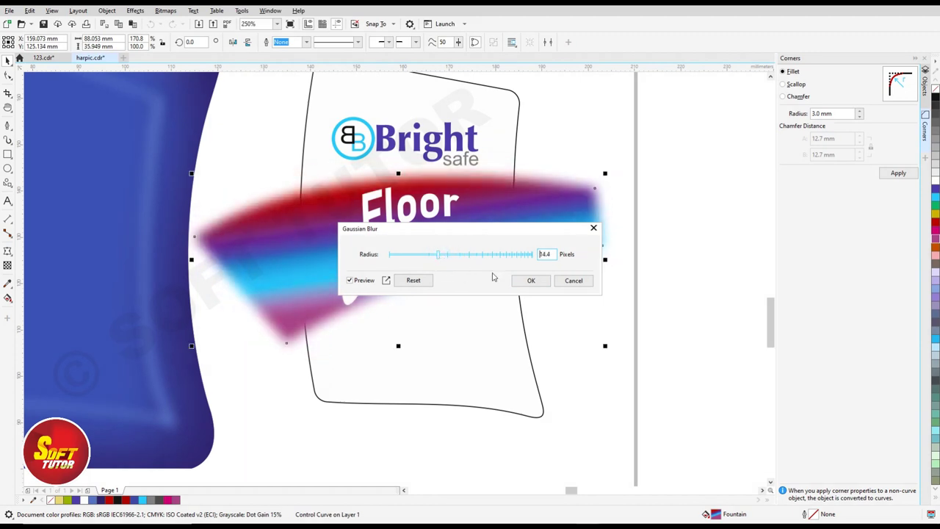
{"action": "left_click", "coordinate": [531, 281]}
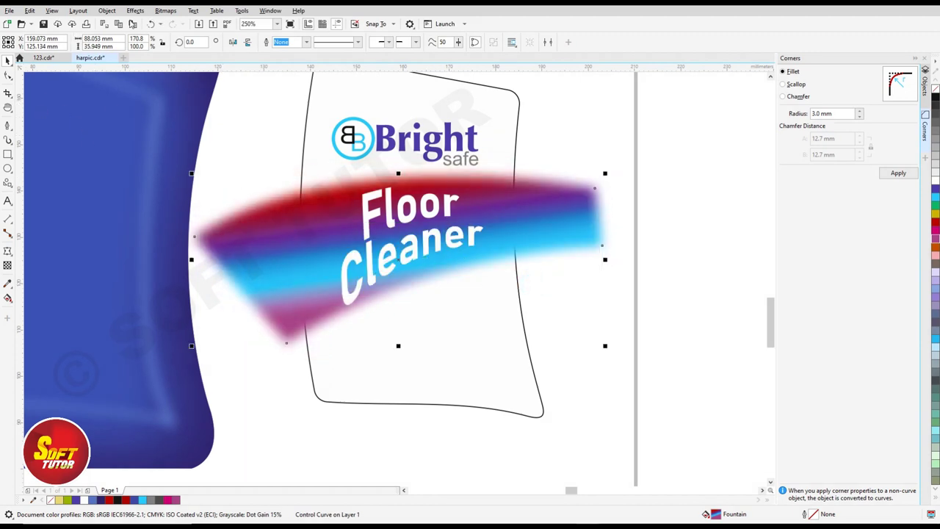
PowerClip the blurred band inside the label outline
{"action": "left_click", "coordinate": [107, 10]}
{"action": "mouse_move", "coordinate": [130, 47]}
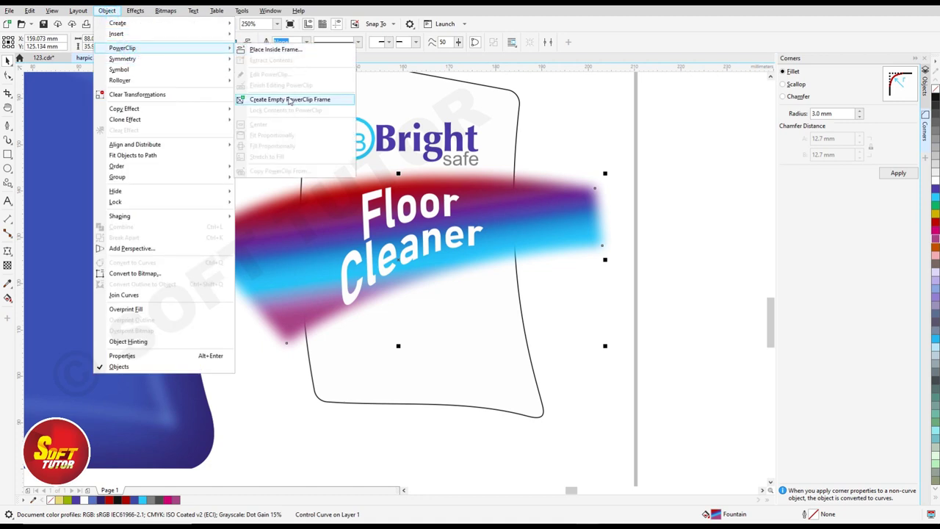
{"action": "left_click", "coordinate": [274, 49]}
{"action": "left_click", "coordinate": [490, 96]}
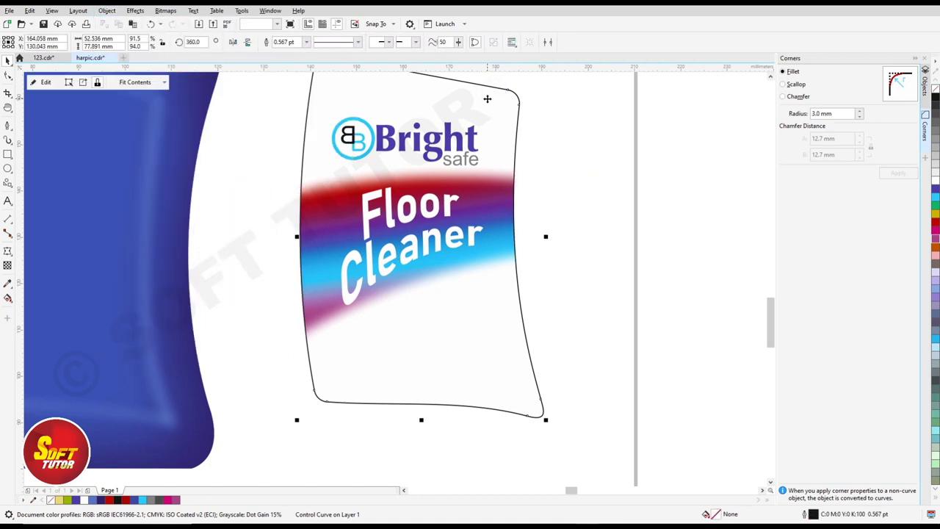
Add a black drop shadow with opacity 86 and feather 15 to the "Floor Cleaner" text, and shift the logo slightly up
{"action": "scroll", "coordinate": [551, 194], "scroll_direction": "down", "scroll_amount": 2}
{"action": "scroll", "coordinate": [552, 192], "scroll_direction": "up", "scroll_amount": 2}
{"action": "left_click_drag", "start_coordinate": [442, 213], "coordinate": [436, 284]}
{"action": "left_click", "coordinate": [7, 253]}
{"action": "left_click", "coordinate": [33, 251]}
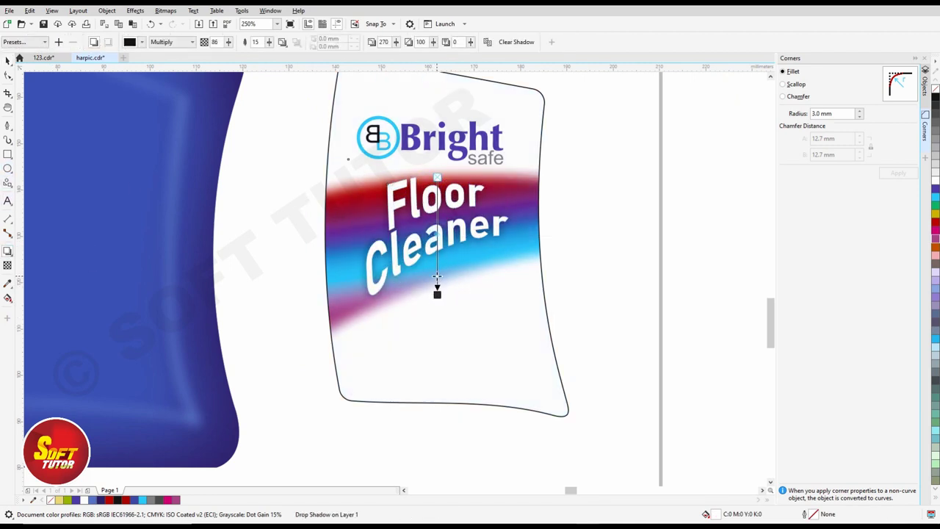
{"action": "left_click", "coordinate": [657, 220]}
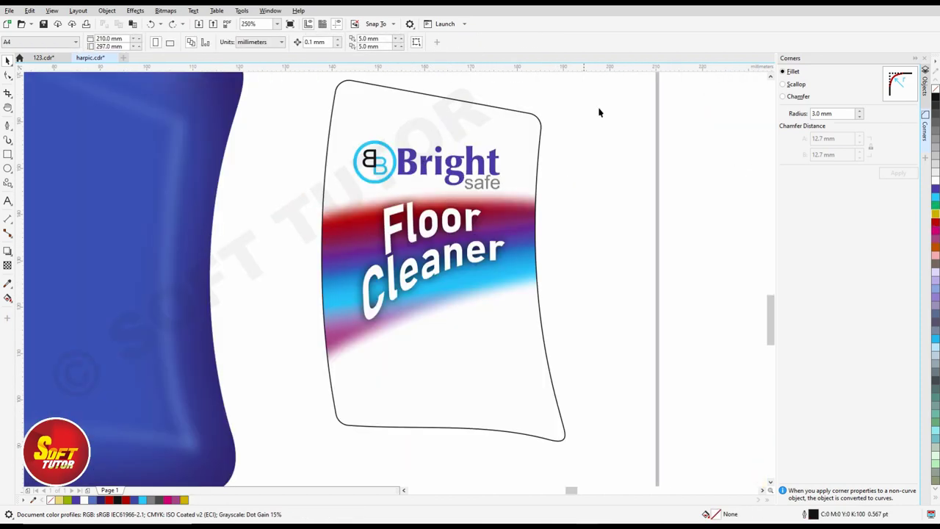
{"action": "left_click", "coordinate": [422, 164]}
{"action": "left_click_drag", "start_coordinate": [423, 164], "coordinate": [407, 157]}
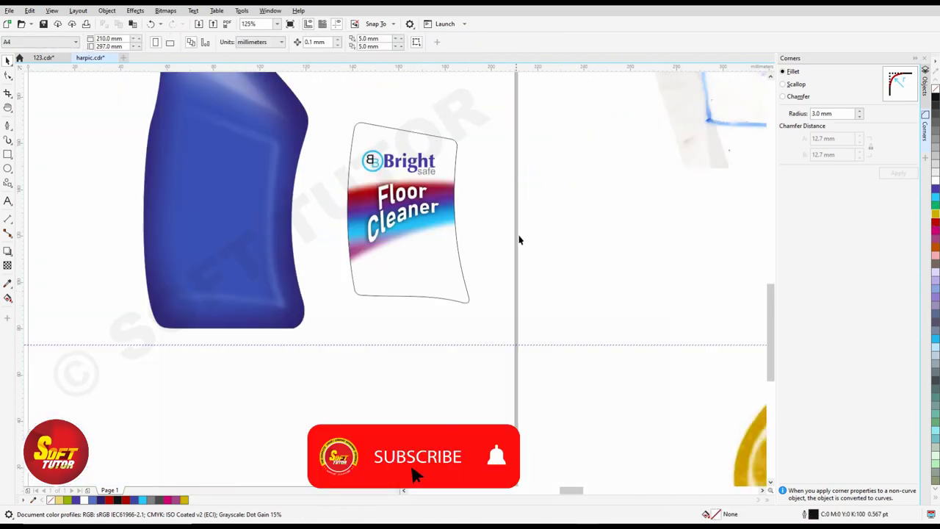
Place the "All Purpose Cleaner" text near the label's lower edge at 9.763 pt and colour it cyan
{"action": "key", "text": "h"}
{"action": "left_click_drag", "start_coordinate": [371, 213], "coordinate": [398, 210]}
{"action": "scroll", "coordinate": [375, 224], "scroll_direction": "down", "scroll_amount": 1}
{"action": "key", "text": "space"}
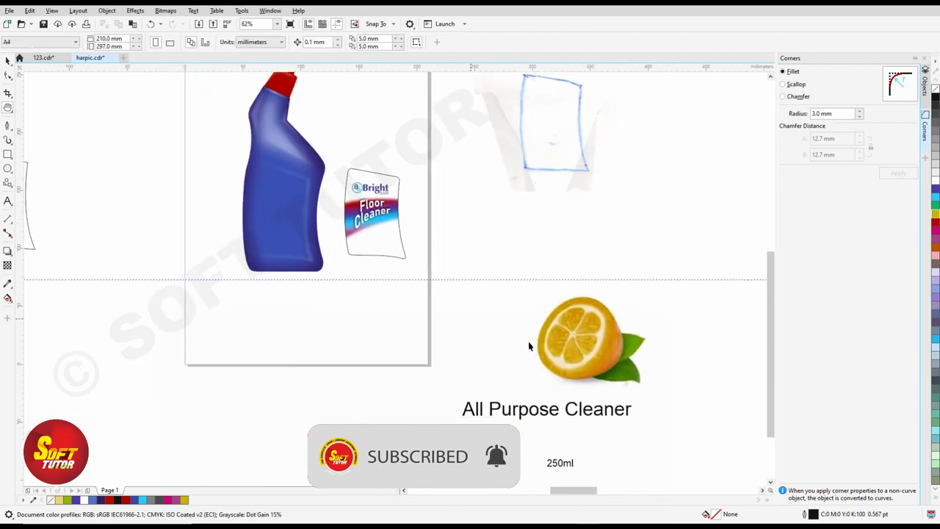
{"action": "left_click_drag", "start_coordinate": [524, 405], "coordinate": [416, 262]}
{"action": "scroll", "coordinate": [416, 262], "scroll_direction": "up", "scroll_amount": 3}
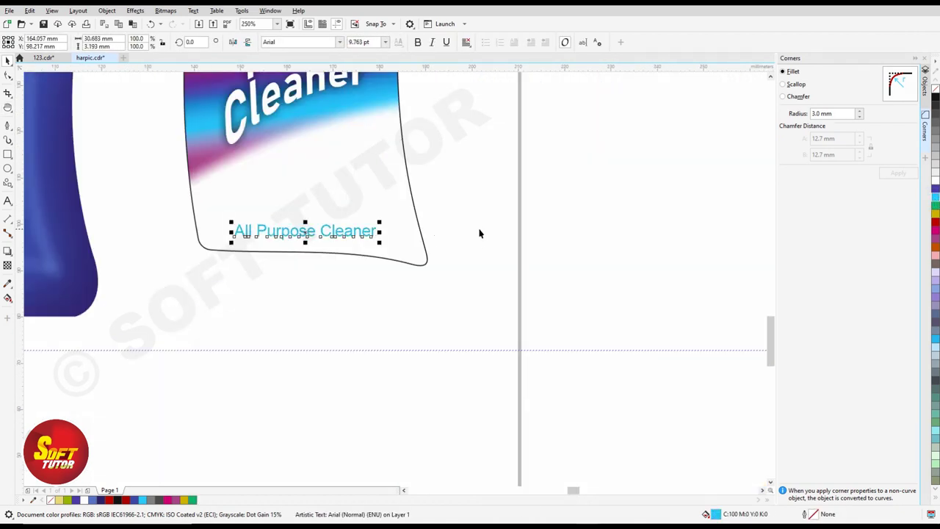
Scale down the "250ml" text and place it in the label's lower-right area above "All Purpose Cleaner"
{"action": "scroll", "coordinate": [479, 233], "scroll_direction": "down", "scroll_amount": 2}
{"action": "left_click", "coordinate": [561, 245]}
{"action": "left_click_drag", "start_coordinate": [584, 441], "coordinate": [390, 229]}
{"action": "scroll", "coordinate": [410, 213], "scroll_direction": "up", "scroll_amount": 2}
{"action": "left_click_drag", "start_coordinate": [421, 240], "coordinate": [391, 231]}
Scale the orange image to about 27 mm wide and place it on the label just above the "250ml" text
{"action": "scroll", "coordinate": [392, 230], "scroll_direction": "down", "scroll_amount": 3}
{"action": "left_click_drag", "start_coordinate": [733, 403], "coordinate": [515, 230]}
{"action": "left_click_drag", "start_coordinate": [671, 330], "coordinate": [492, 189]}
{"action": "scroll", "coordinate": [440, 169], "scroll_direction": "up", "scroll_amount": 3}
{"action": "left_click_drag", "start_coordinate": [451, 161], "coordinate": [301, 230]}
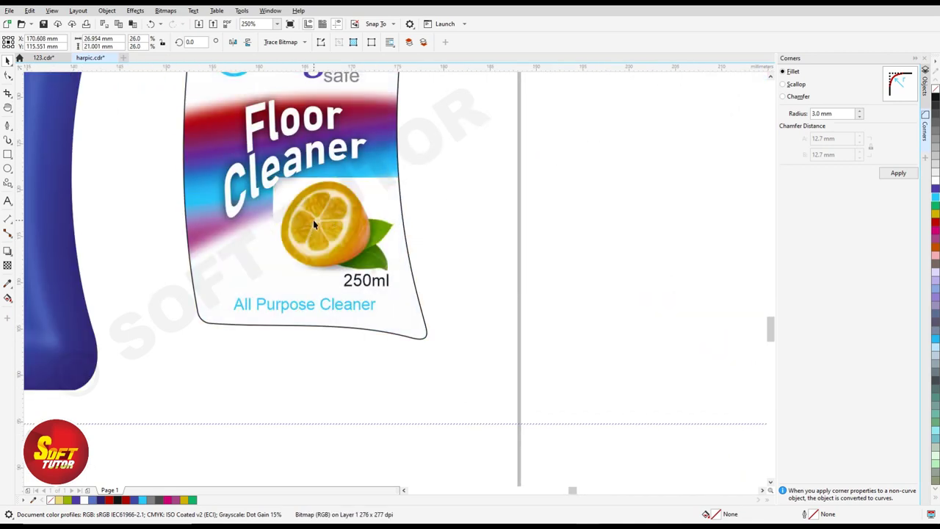
{"action": "scroll", "coordinate": [313, 220], "scroll_direction": "up", "scroll_amount": 3}
{"action": "scroll", "coordinate": [310, 202], "scroll_direction": "down", "scroll_amount": 3}
{"action": "left_click_drag", "start_coordinate": [310, 213], "coordinate": [502, 214]}
{"action": "key", "text": "ctrl+z"}
{"action": "left_click", "coordinate": [604, 195]}
{"action": "scroll", "coordinate": [435, 198], "scroll_direction": "down", "scroll_amount": 1}
Move the orange image off the label to the empty area below it
{"action": "left_click", "coordinate": [365, 211]}
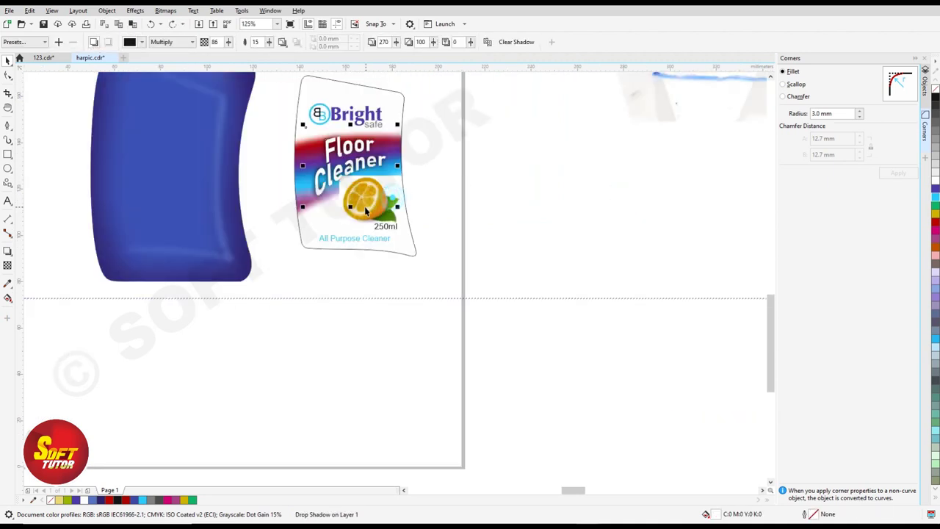
{"action": "left_click_drag", "start_coordinate": [365, 215], "coordinate": [345, 352]}
{"action": "scroll", "coordinate": [345, 352], "scroll_direction": "up", "scroll_amount": 2}
{"action": "left_click_drag", "start_coordinate": [359, 243], "coordinate": [358, 258]}
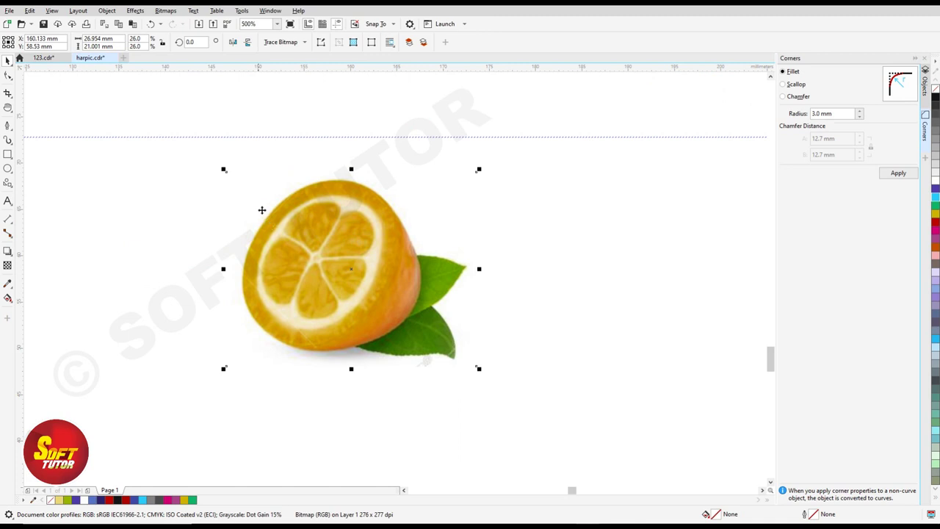
Start tracing the orange with the Pen tool, following its left side and rounded lower edge
{"action": "left_click", "coordinate": [7, 127]}
{"action": "left_click", "coordinate": [274, 210]}
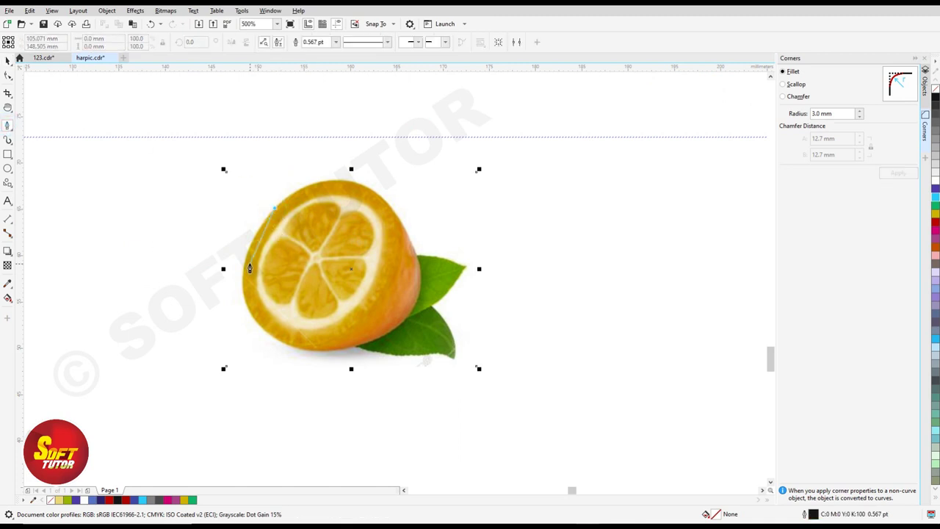
{"action": "left_click_drag", "start_coordinate": [241, 276], "coordinate": [244, 290]}
{"action": "left_click_drag", "start_coordinate": [288, 346], "coordinate": [497, 368]}
{"action": "left_click", "coordinate": [288, 347], "text": "alt"}
{"action": "left_click", "coordinate": [352, 347], "text": "alt"}
Continue the outline around the lower leaf and along the upper leaf's lower edge to its tip
{"action": "scroll", "coordinate": [362, 351], "scroll_direction": "up", "scroll_amount": 2}
{"action": "left_click", "coordinate": [593, 364]}
{"action": "left_click_drag", "start_coordinate": [642, 364], "coordinate": [656, 355]}
{"action": "left_click", "coordinate": [670, 359]}
{"action": "left_click", "coordinate": [710, 381]}
{"action": "left_click_drag", "start_coordinate": [617, 171], "coordinate": [524, 115]}
{"action": "scroll", "coordinate": [457, 270], "scroll_direction": "down", "scroll_amount": 3}
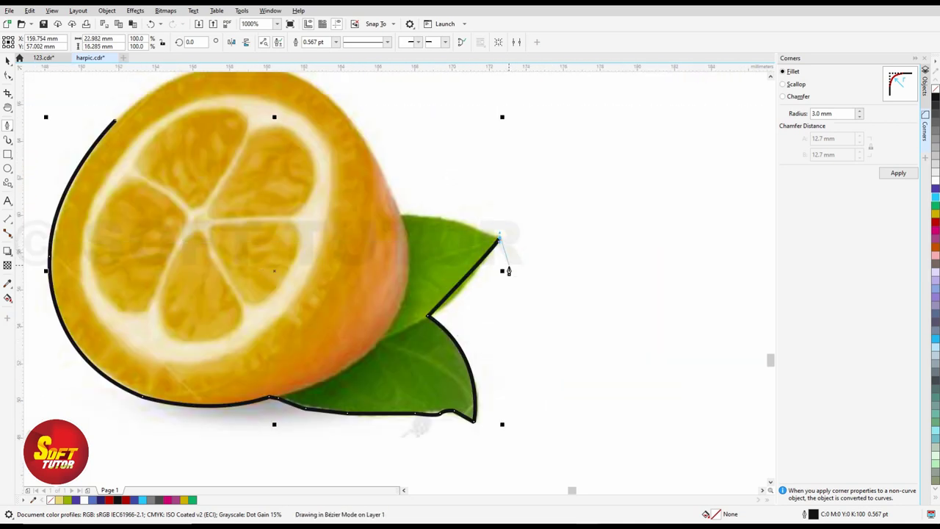
Refine the outline at the upper leaf's tip and trace the leaf's upper edge back to the orange
{"action": "scroll", "coordinate": [494, 255], "scroll_direction": "up", "scroll_amount": 3}
{"action": "left_click_drag", "start_coordinate": [487, 241], "coordinate": [515, 170]}
{"action": "left_click", "coordinate": [486, 242]}
{"action": "left_click", "coordinate": [512, 216]}
{"action": "left_click", "coordinate": [486, 219]}
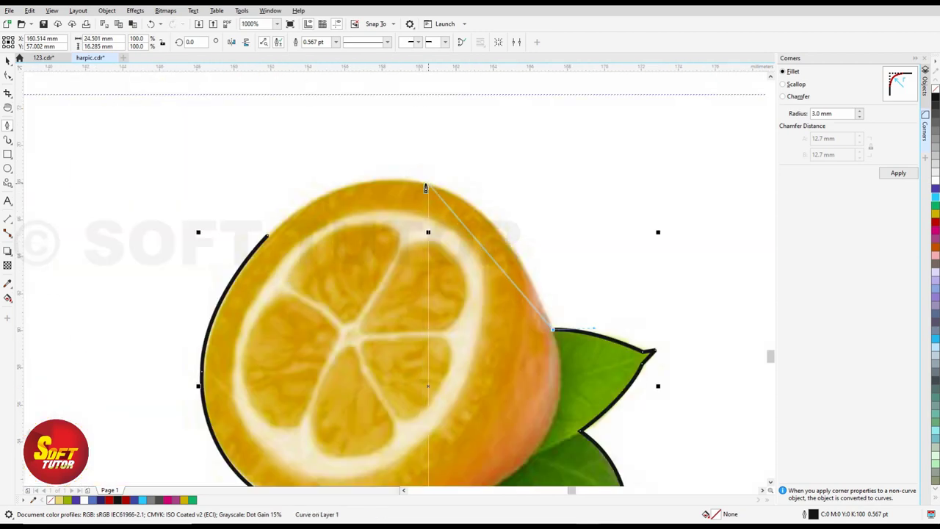
Trace the orange's right side and top edge, closing the Pen outline at its starting point
{"action": "left_click_drag", "start_coordinate": [423, 182], "coordinate": [346, 189]}
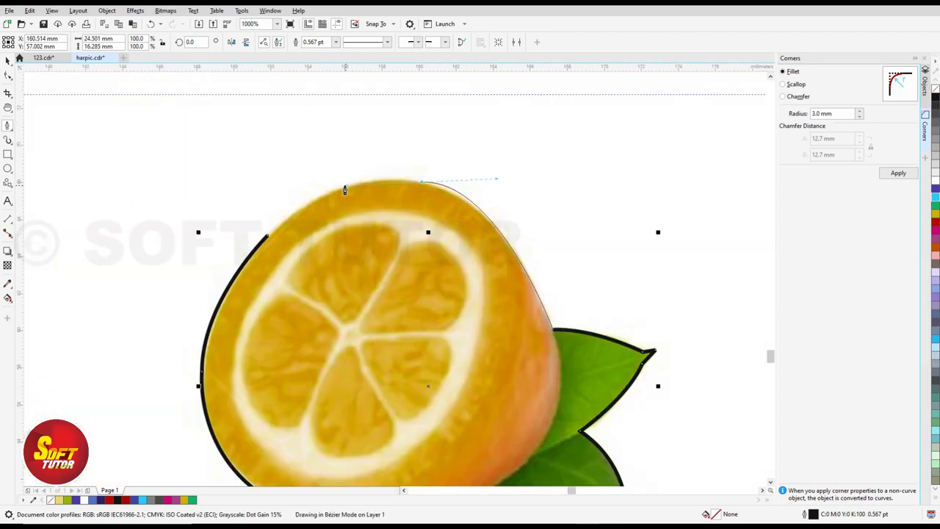
{"action": "double_click", "coordinate": [427, 182]}
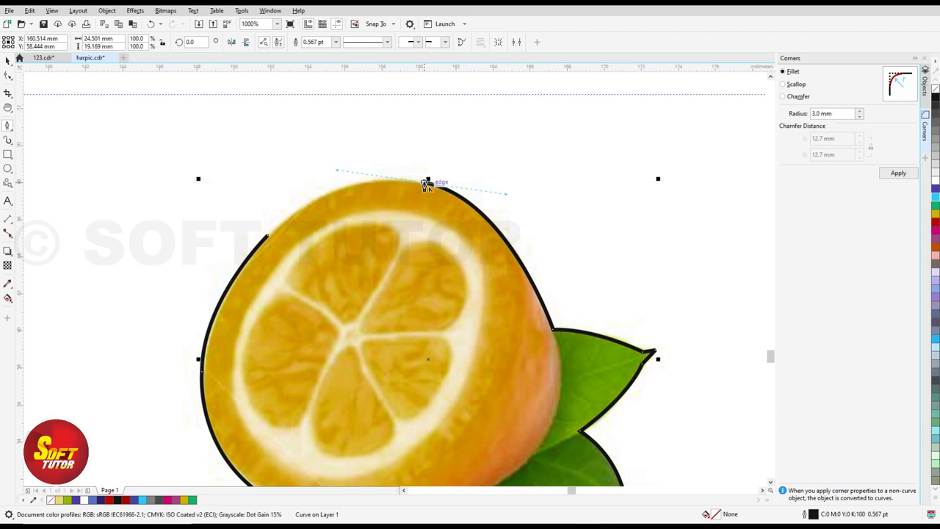
{"action": "left_click_drag", "start_coordinate": [267, 236], "coordinate": [242, 284]}
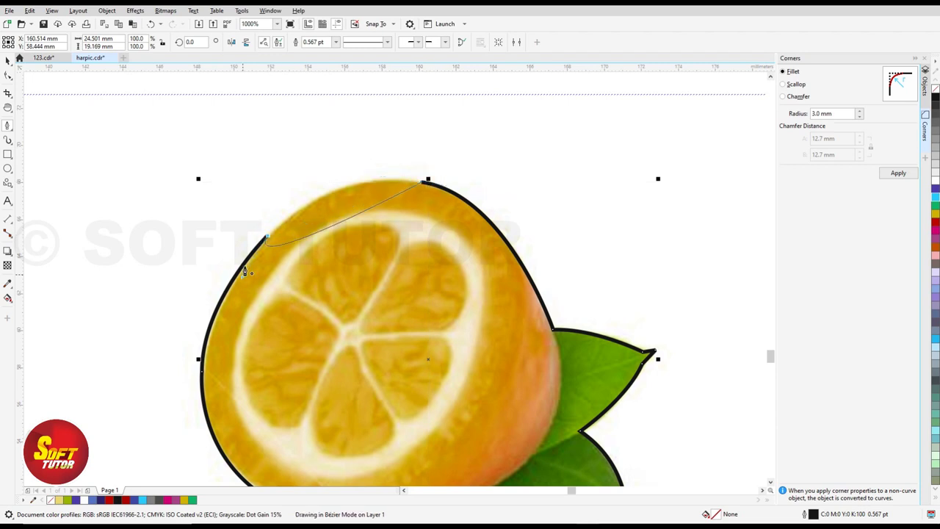
{"action": "left_click_drag", "start_coordinate": [336, 163], "coordinate": [337, 165]}
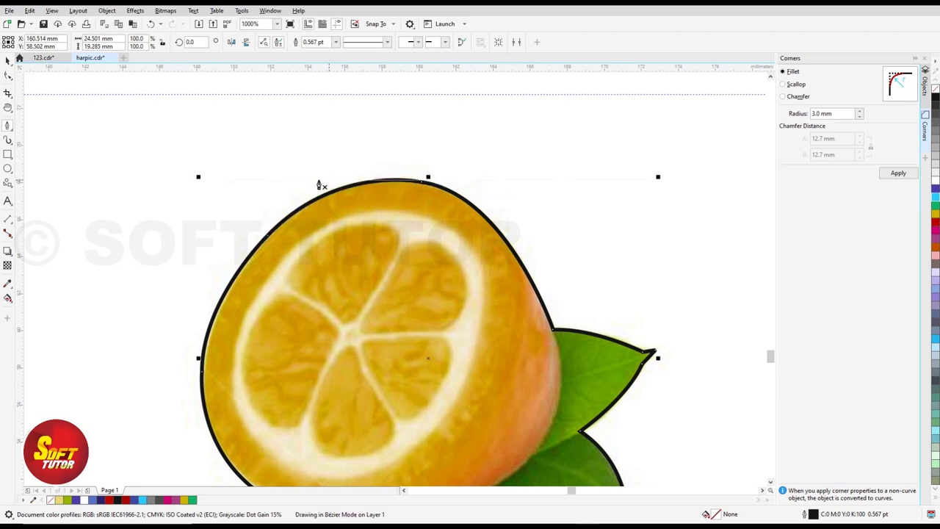
{"action": "scroll", "coordinate": [318, 180], "scroll_direction": "down", "scroll_amount": 1}
{"action": "key", "text": "space"}
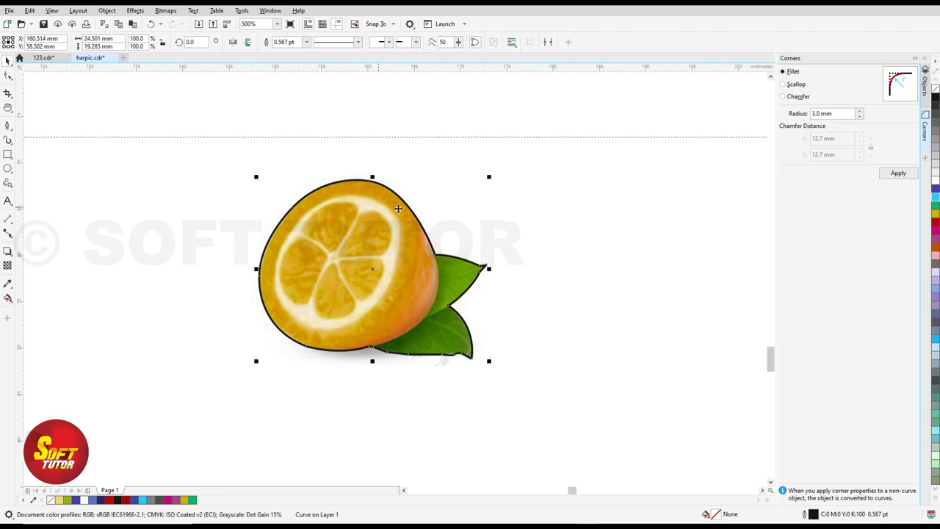
PowerClip the orange image inside the traced outline and remove the outline colour
{"action": "left_click", "coordinate": [451, 196]}
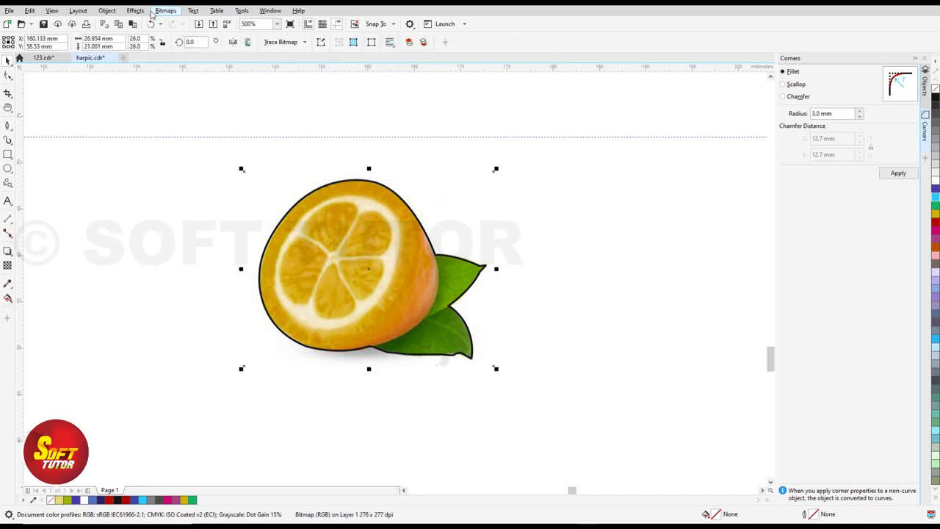
{"action": "left_click", "coordinate": [135, 10]}
{"action": "left_click", "coordinate": [129, 48]}
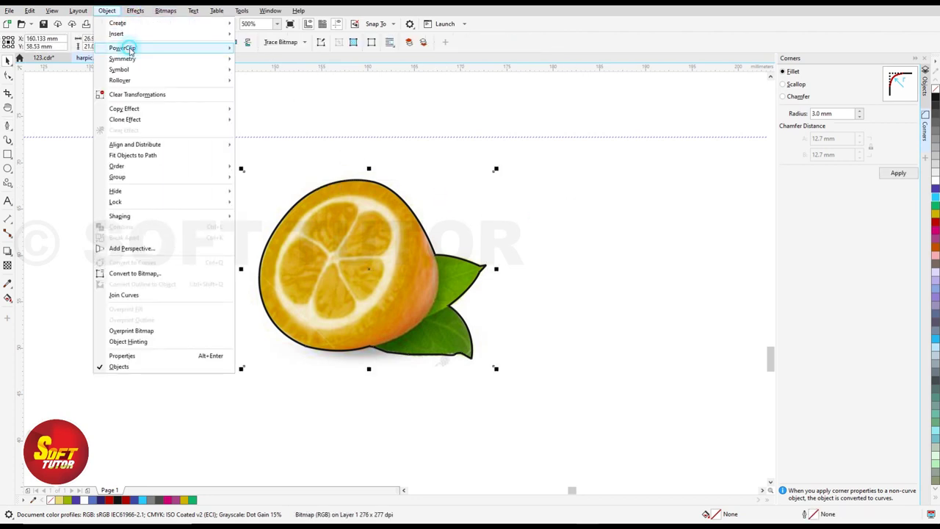
{"action": "left_click", "coordinate": [242, 46]}
{"action": "left_click", "coordinate": [364, 268]}
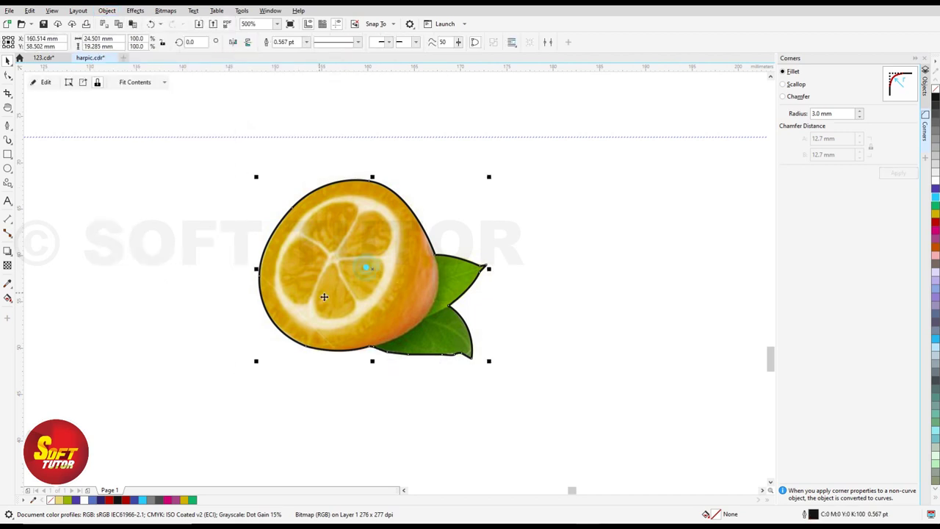
{"action": "left_click", "coordinate": [394, 264]}
{"action": "right_click", "coordinate": [936, 89]}
Move the cut-out orange onto the label, between the Floor Cleaner text and 250ml
{"action": "scroll", "coordinate": [494, 316], "scroll_direction": "down", "scroll_amount": 2}
{"action": "left_click", "coordinate": [548, 314]}
{"action": "left_click_drag", "start_coordinate": [462, 298], "coordinate": [478, 157]}
{"action": "scroll", "coordinate": [371, 202], "scroll_direction": "up", "scroll_amount": 1}
{"action": "left_click_drag", "start_coordinate": [368, 200], "coordinate": [378, 220]}
{"action": "scroll", "coordinate": [378, 219], "scroll_direction": "up", "scroll_amount": 1}
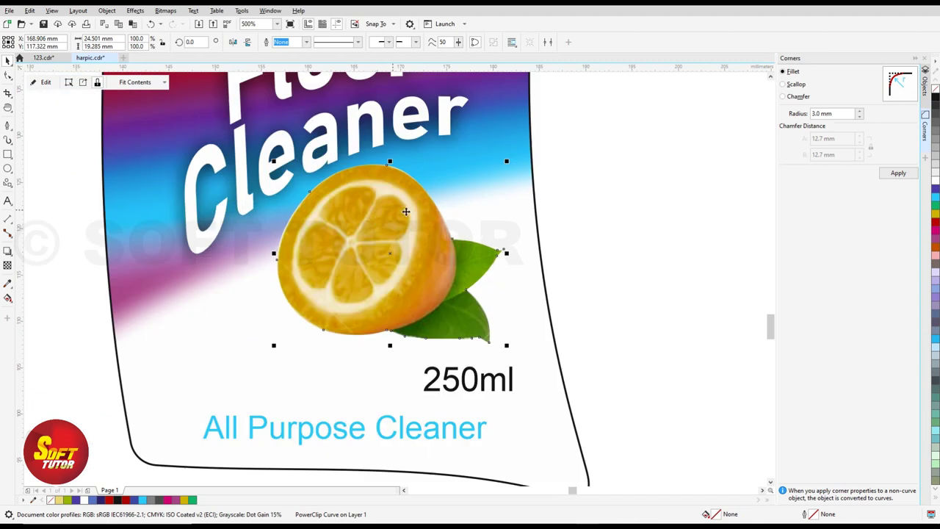
Adjust nodes along the orange's cut-out edge with the Shape tool so the clip follows the fruit closely
{"action": "left_click", "coordinate": [9, 77]}
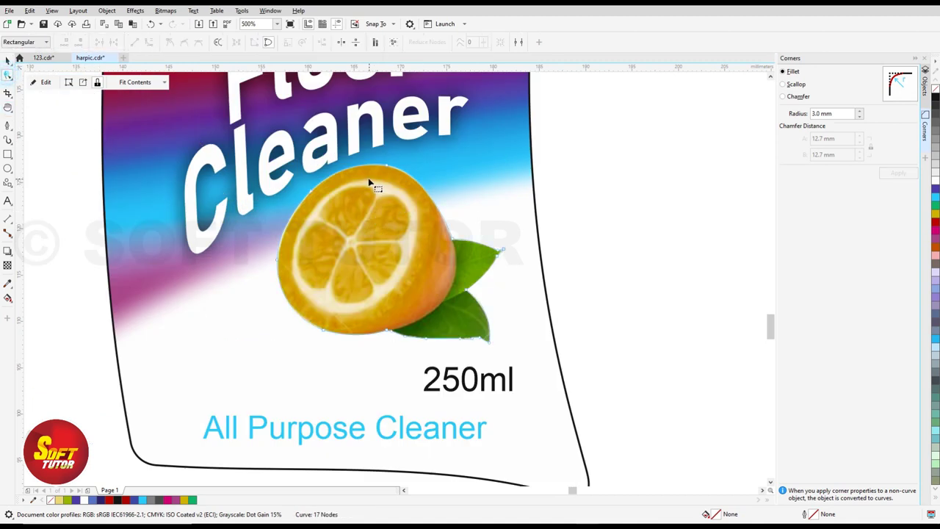
{"action": "scroll", "coordinate": [372, 185], "scroll_direction": "up", "scroll_amount": 2}
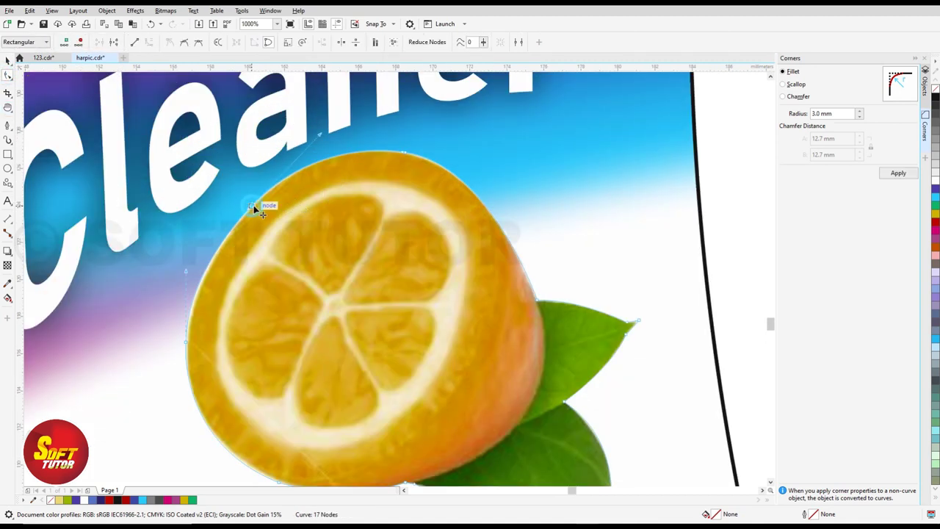
{"action": "left_click_drag", "start_coordinate": [251, 209], "coordinate": [258, 213]}
{"action": "scroll", "coordinate": [321, 141], "scroll_direction": "down", "scroll_amount": 1}
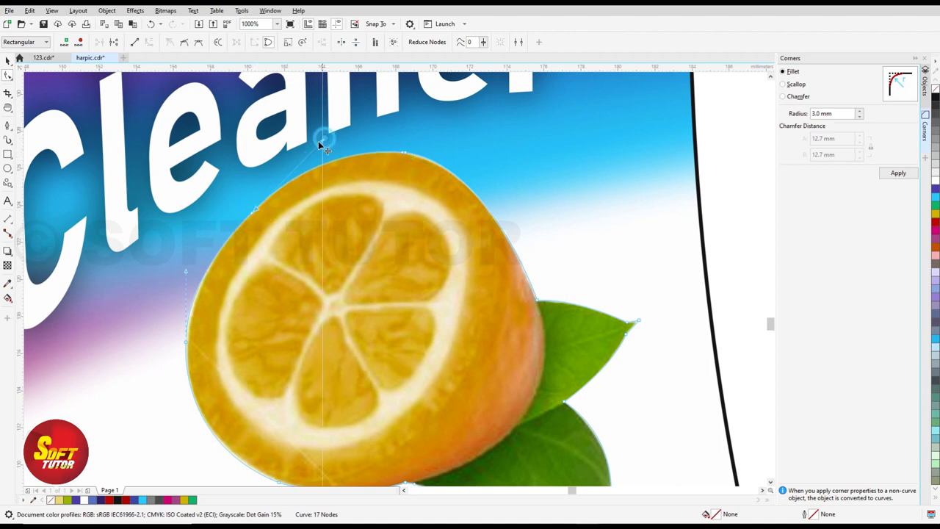
{"action": "scroll", "coordinate": [440, 213], "scroll_direction": "down", "scroll_amount": 3}
{"action": "scroll", "coordinate": [439, 210], "scroll_direction": "up", "scroll_amount": 3}
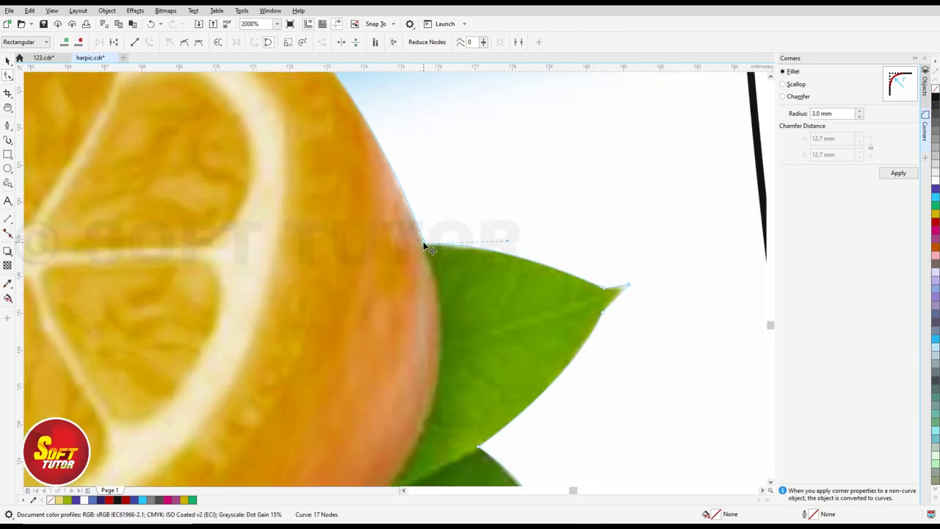
{"action": "scroll", "coordinate": [376, 314], "scroll_direction": "down", "scroll_amount": 1}
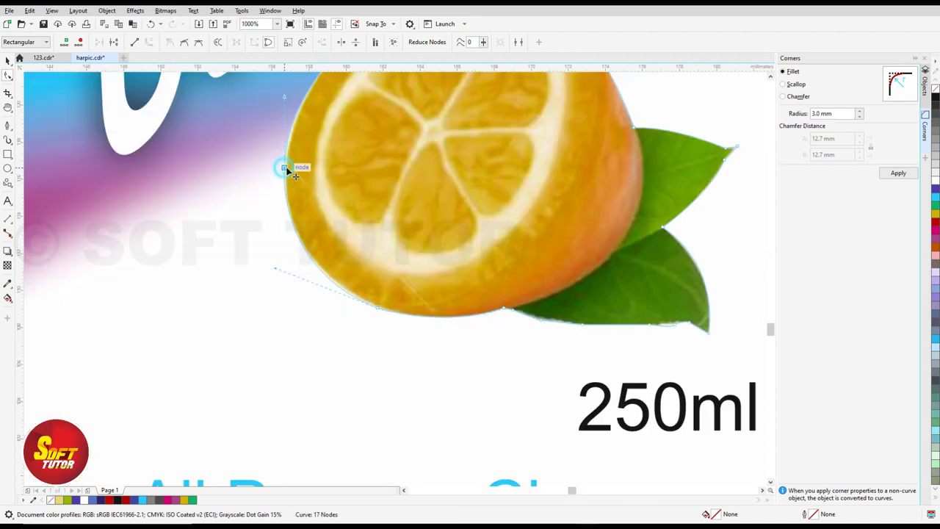
{"action": "scroll", "coordinate": [286, 176], "scroll_direction": "down", "scroll_amount": 1}
{"action": "key", "text": "space"}
Convert the clipped orange to a 300 dpi CMYK Color (32-bit) bitmap with anti-aliasing and a transparent background
{"action": "scroll", "coordinate": [392, 213], "scroll_direction": "down", "scroll_amount": 1}
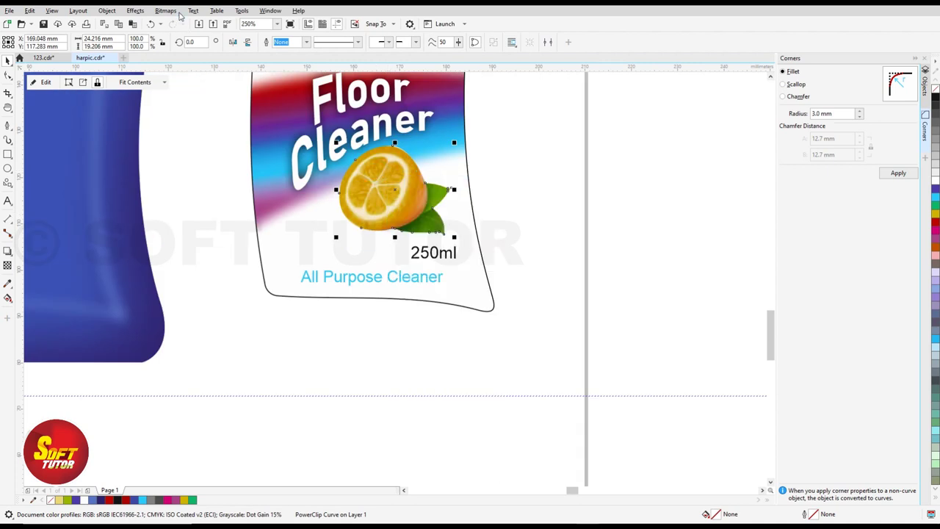
{"action": "left_click", "coordinate": [165, 10]}
{"action": "left_click", "coordinate": [175, 24]}
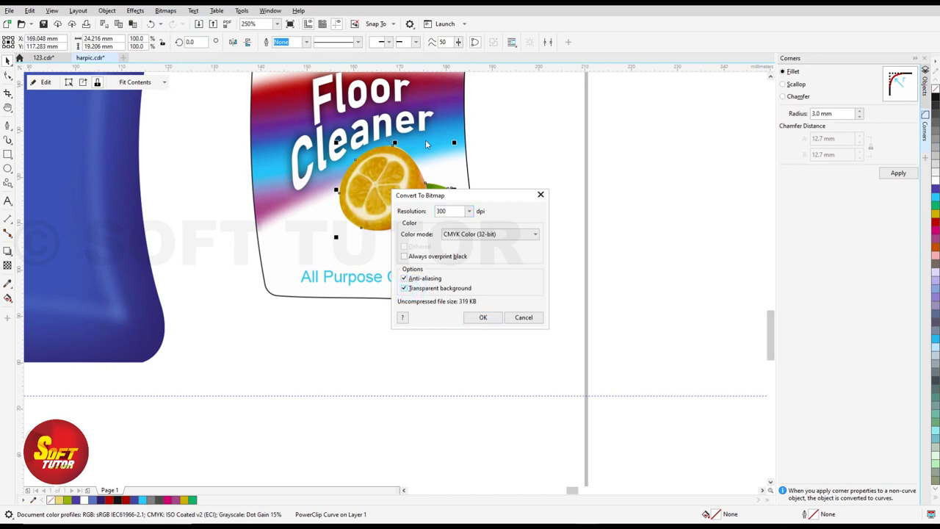
{"action": "left_click", "coordinate": [481, 317]}
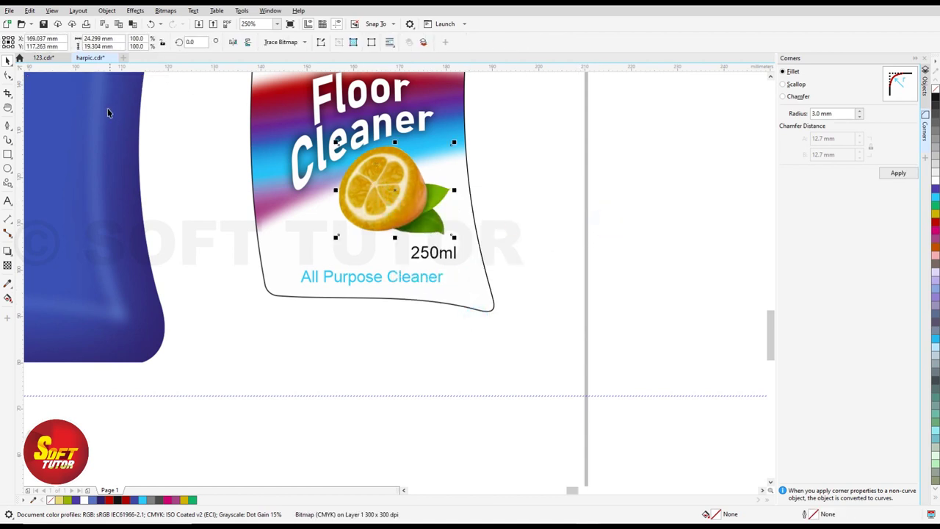
Add a Multiply drop shadow to the orange bitmap, with 50 opacity and 15 feathering
{"action": "left_click", "coordinate": [7, 251]}
{"action": "left_click_drag", "start_coordinate": [396, 144], "coordinate": [390, 238]}
{"action": "key", "text": "space"}
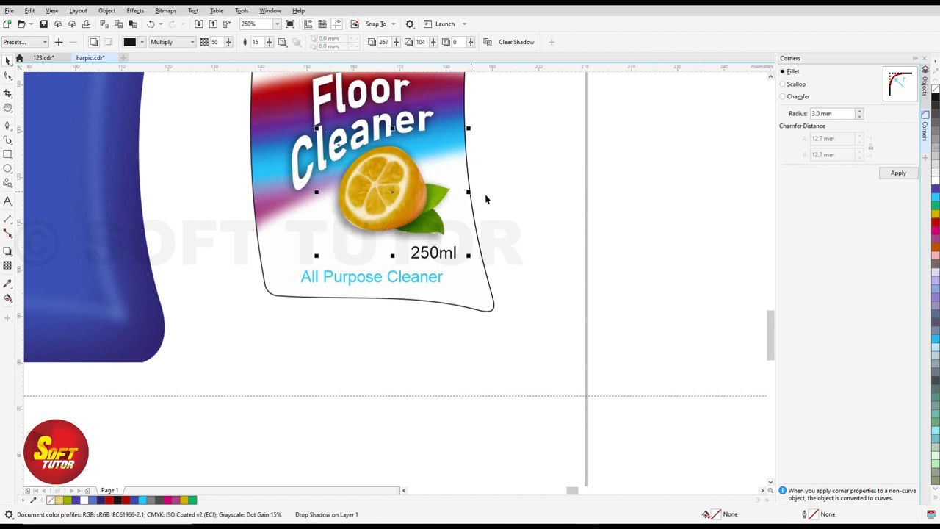
{"action": "left_click", "coordinate": [646, 197]}
Add the artistic text "Citrus Flavour" just below the label
{"action": "scroll", "coordinate": [301, 241], "scroll_direction": "up", "scroll_amount": 1}
{"action": "scroll", "coordinate": [381, 252], "scroll_direction": "down", "scroll_amount": 1}
{"action": "key", "text": "F8"}
{"action": "left_click", "coordinate": [383, 347]}
{"action": "type", "text": "Citrus Flavour"}
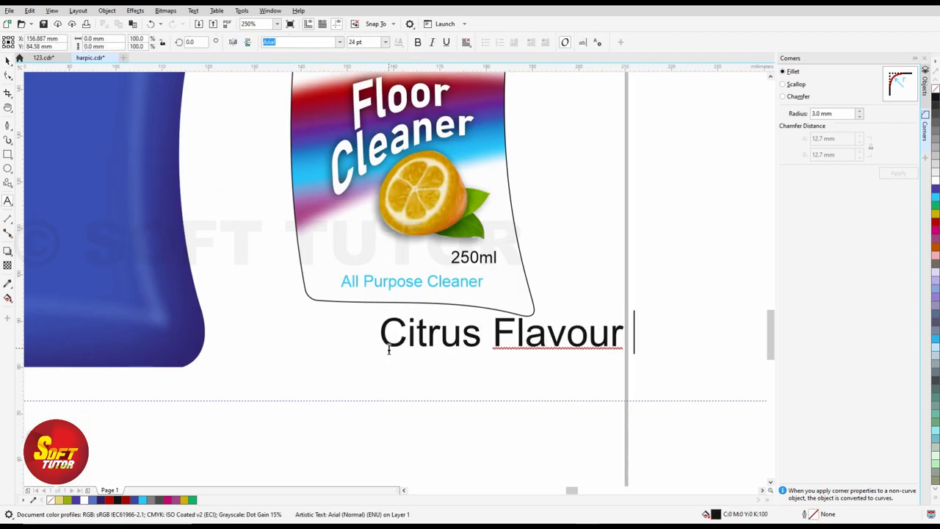
{"action": "key", "text": "ctrl+space"}
Shrink the "Citrus Flavour" text, place it beside the orange's lower left, and break it into two lines
{"action": "left_click_drag", "start_coordinate": [628, 352], "coordinate": [501, 336]}
{"action": "left_click_drag", "start_coordinate": [435, 325], "coordinate": [386, 246]}
{"action": "left_click_drag", "start_coordinate": [329, 258], "coordinate": [359, 256]}
{"action": "left_click_drag", "start_coordinate": [418, 248], "coordinate": [360, 226]}
{"action": "key", "text": "F8"}
{"action": "left_click", "coordinate": [355, 228]}
{"action": "key", "text": "Return"}
{"action": "key", "text": "ctrl+space"}
Fill the "Citrus Flavour" text with Autumn Orange (C0 M60 Y80 K0)
{"action": "left_click", "coordinate": [935, 198]}
{"action": "left_click", "coordinate": [935, 222]}
{"action": "left_click", "coordinate": [935, 214]}
{"action": "double_click", "coordinate": [731, 516]}
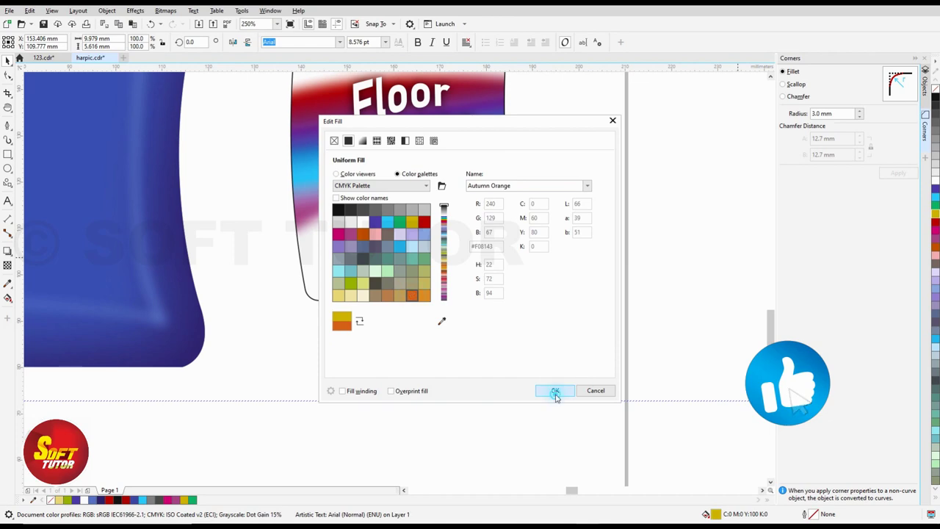
{"action": "left_click", "coordinate": [554, 390]}
Set the "Citrus Flavour" font to ZapfHumnst Ult BT and tighten its line spacing
{"action": "scroll", "coordinate": [351, 230], "scroll_direction": "up", "scroll_amount": 3}
{"action": "left_click", "coordinate": [367, 184]}
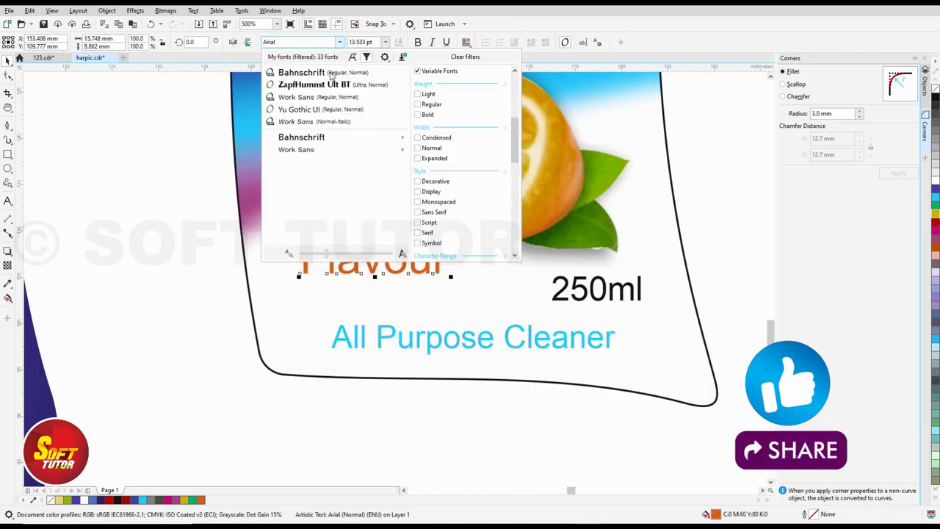
{"action": "left_click", "coordinate": [327, 84]}
{"action": "left_click", "coordinate": [8, 75]}
{"action": "left_click_drag", "start_coordinate": [297, 279], "coordinate": [298, 266]}
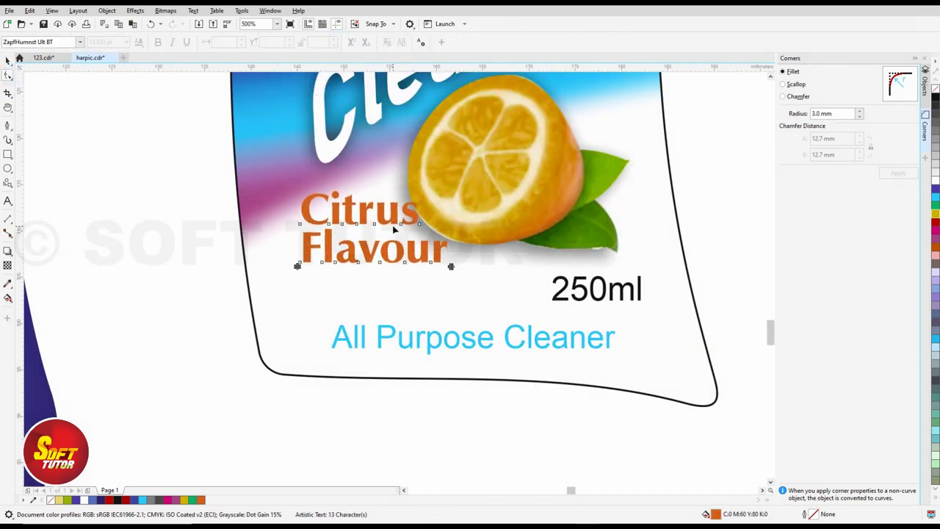
{"action": "key", "text": "space"}
{"action": "scroll", "coordinate": [384, 225], "scroll_direction": "down", "scroll_amount": 2}
{"action": "left_click", "coordinate": [404, 280]}
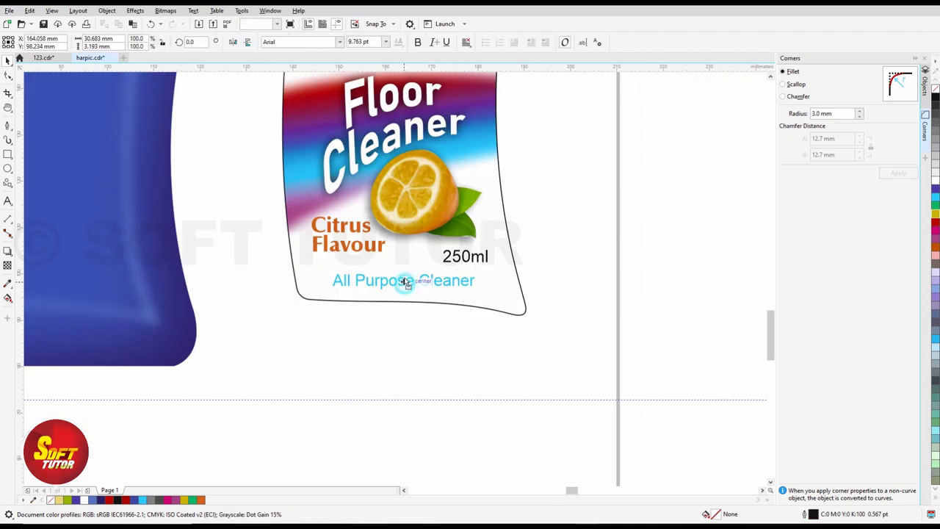
{"action": "left_click", "coordinate": [497, 287]}
{"action": "left_click", "coordinate": [651, 269]}
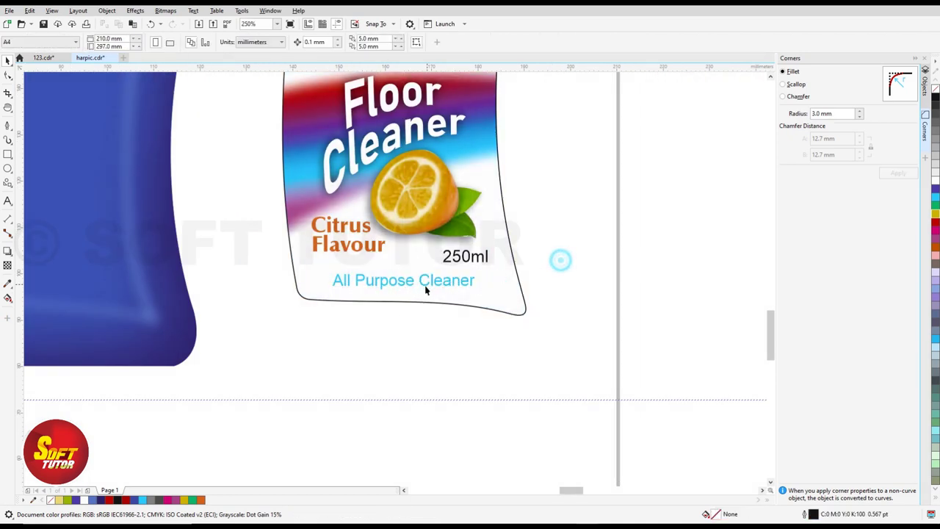
Draw a thin closed corner shape inside the label's upper-left corner, about 39 mm wide and 18 mm high
{"action": "scroll", "coordinate": [517, 260], "scroll_direction": "down", "scroll_amount": 3}
{"action": "scroll", "coordinate": [521, 253], "scroll_direction": "up", "scroll_amount": 1}
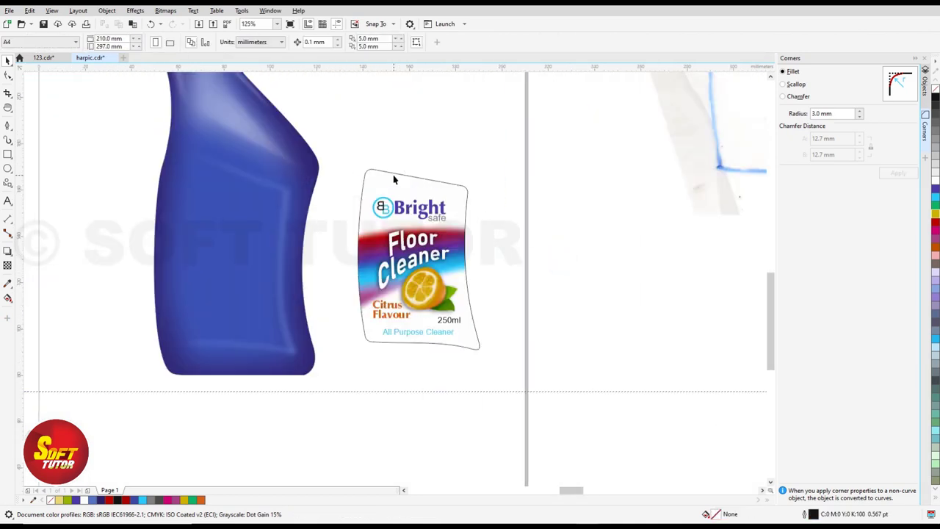
{"action": "scroll", "coordinate": [394, 180], "scroll_direction": "up", "scroll_amount": 2}
{"action": "key", "text": "F5"}
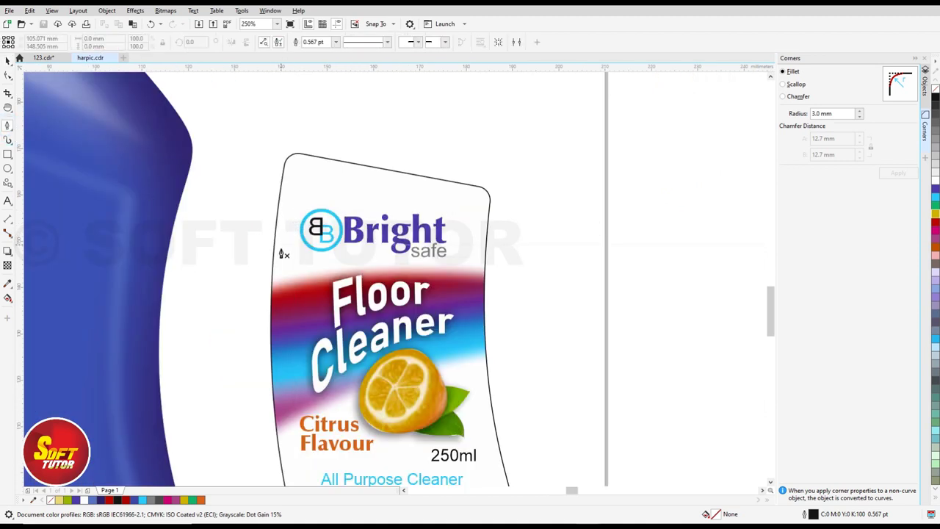
{"action": "left_click_drag", "start_coordinate": [295, 164], "coordinate": [306, 168]}
{"action": "left_click", "coordinate": [464, 193]}
{"action": "left_click", "coordinate": [464, 193]}
{"action": "left_click", "coordinate": [298, 168]}
{"action": "left_click", "coordinate": [282, 245]}
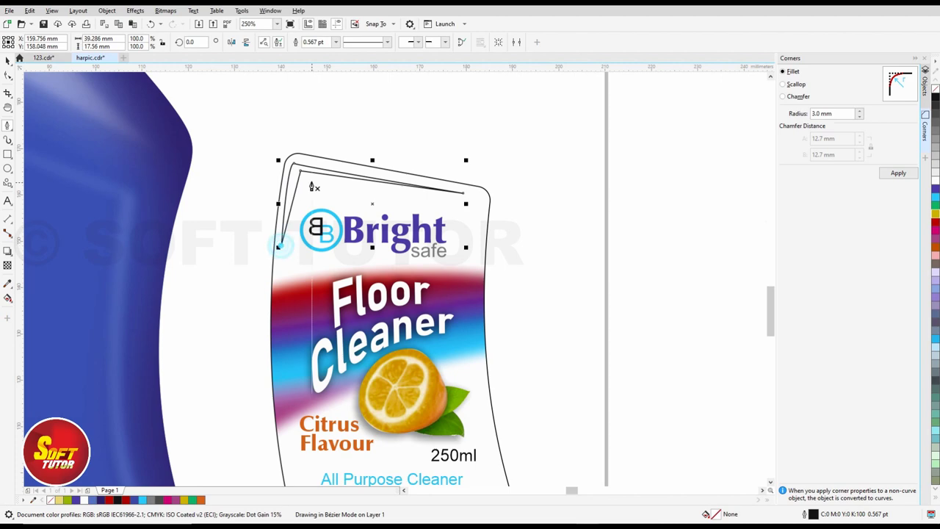
Delete the corner shape's two corner nodes to turn it into a smooth swoosh
{"action": "scroll", "coordinate": [308, 177], "scroll_direction": "up", "scroll_amount": 2}
{"action": "left_click", "coordinate": [7, 77]}
{"action": "scroll", "coordinate": [304, 193], "scroll_direction": "up", "scroll_amount": 2}
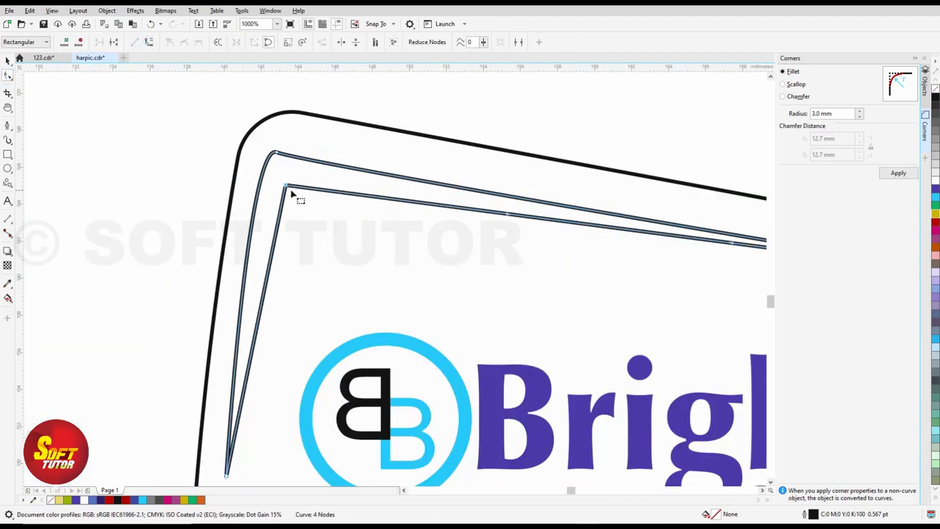
{"action": "key", "text": "Delete"}
{"action": "left_click_drag", "start_coordinate": [254, 131], "coordinate": [297, 160]}
{"action": "key", "text": "Delete"}
{"action": "scroll", "coordinate": [275, 162], "scroll_direction": "down", "scroll_amount": 1}
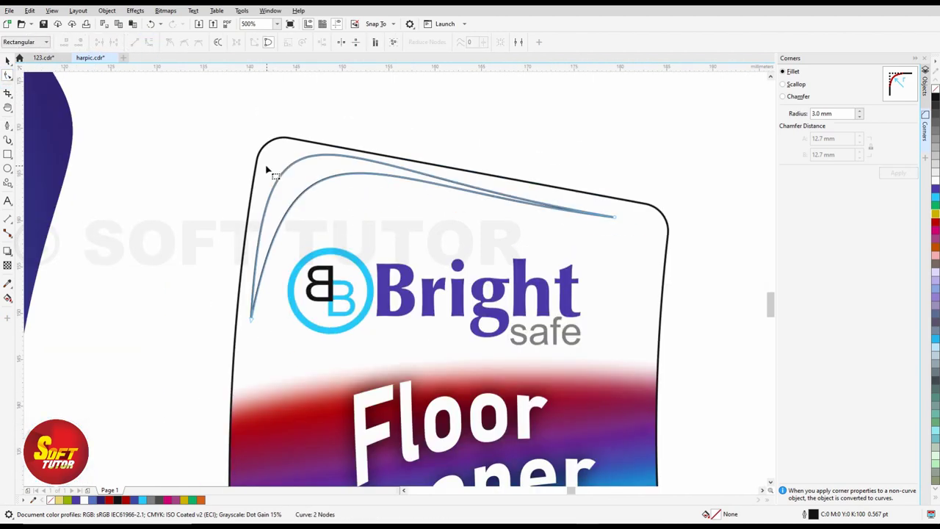
Fill the upper-corner swoosh with cyan and remove its outline
{"action": "key", "text": "space"}
{"action": "scroll", "coordinate": [345, 254], "scroll_direction": "down", "scroll_amount": 2}
{"action": "left_click", "coordinate": [142, 500]}
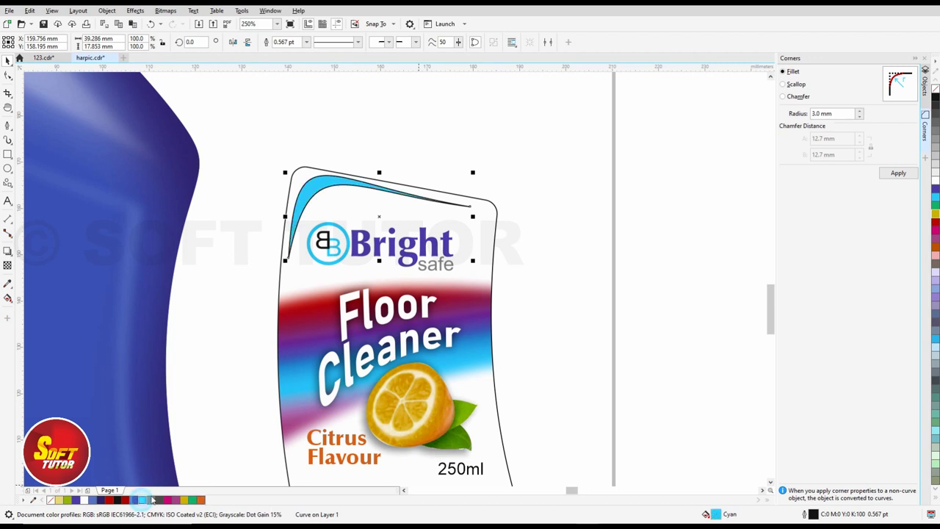
{"action": "right_click", "coordinate": [936, 90]}
{"action": "left_click", "coordinate": [548, 137]}
Draw a thin closed strip along the label's lower edge with the Pen tool, about 42 mm wide
{"action": "scroll", "coordinate": [456, 152], "scroll_direction": "down", "scroll_amount": 1}
{"action": "left_click", "coordinate": [8, 126]}
{"action": "scroll", "coordinate": [404, 337], "scroll_direction": "up", "scroll_amount": 2}
{"action": "left_click", "coordinate": [290, 292]}
{"action": "left_click_drag", "start_coordinate": [676, 327], "coordinate": [717, 363]}
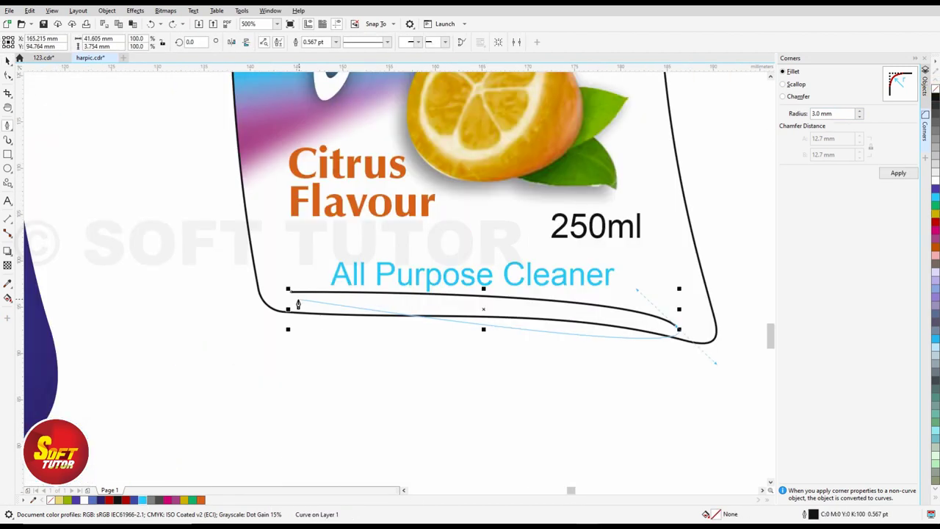
{"action": "left_click_drag", "start_coordinate": [676, 330], "coordinate": [289, 309]}
Curve the strip's lower side and extend its right tip so it follows the label's bottom edge
{"action": "key", "text": "F10"}
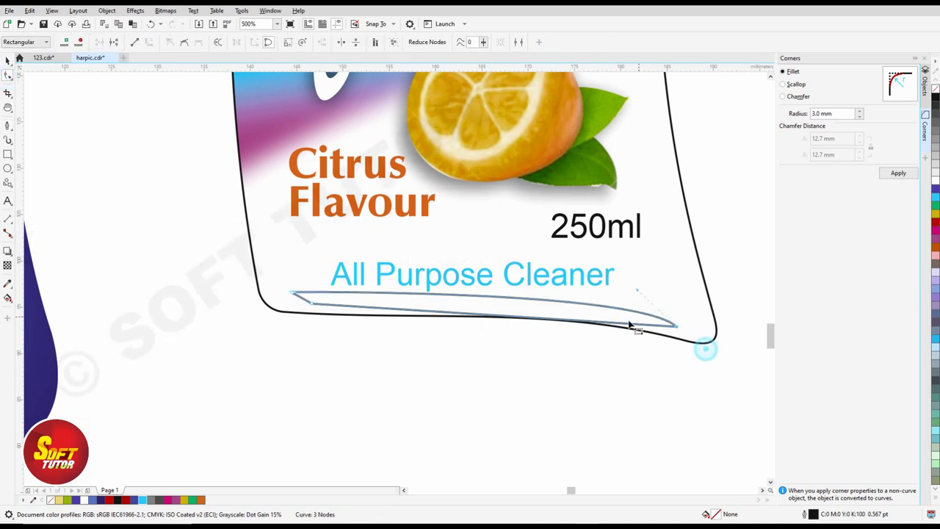
{"action": "left_click_drag", "start_coordinate": [434, 311], "coordinate": [470, 295]}
{"action": "left_click_drag", "start_coordinate": [556, 320], "coordinate": [578, 302]}
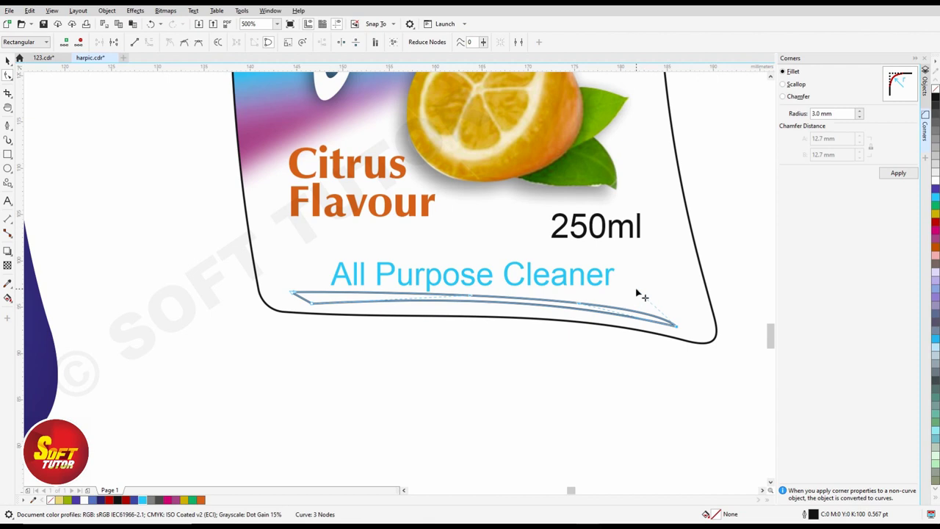
{"action": "left_click_drag", "start_coordinate": [638, 292], "coordinate": [631, 283]}
{"action": "left_click_drag", "start_coordinate": [680, 328], "coordinate": [691, 336]}
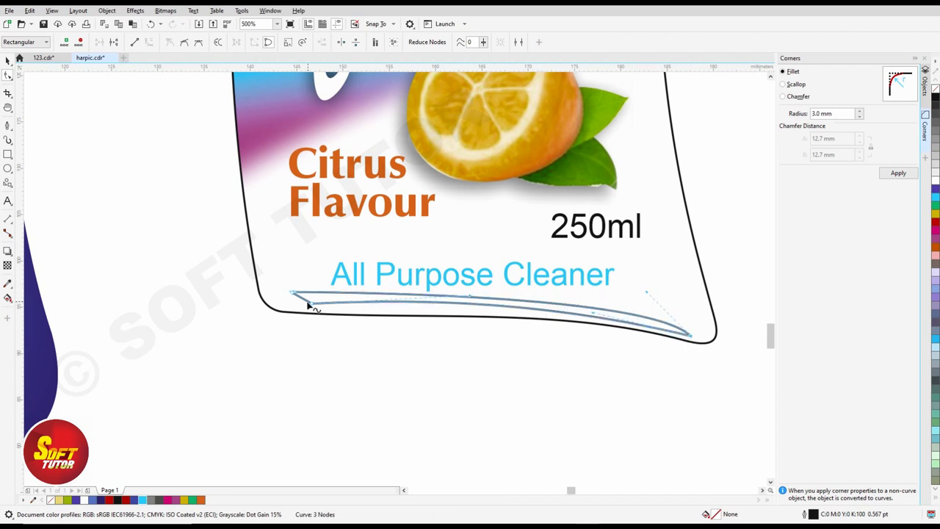
Fill the lower strip with cyan and remove its outline
{"action": "key", "text": "space"}
{"action": "left_click", "coordinate": [935, 197]}
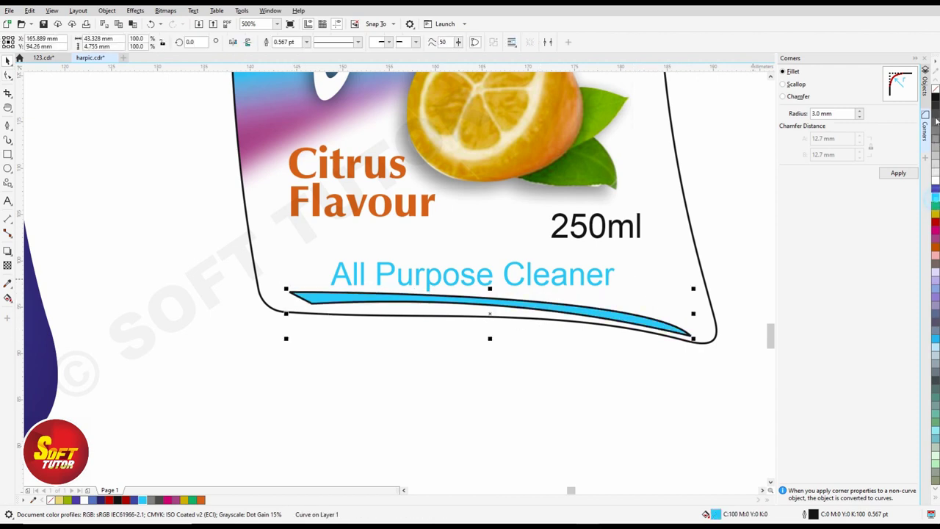
{"action": "left_click", "coordinate": [478, 393]}
Remove the outline of the label shape
{"action": "scroll", "coordinate": [412, 305], "scroll_direction": "down", "scroll_amount": 2}
{"action": "scroll", "coordinate": [498, 326], "scroll_direction": "down", "scroll_amount": 1}
{"action": "left_click", "coordinate": [520, 163]}
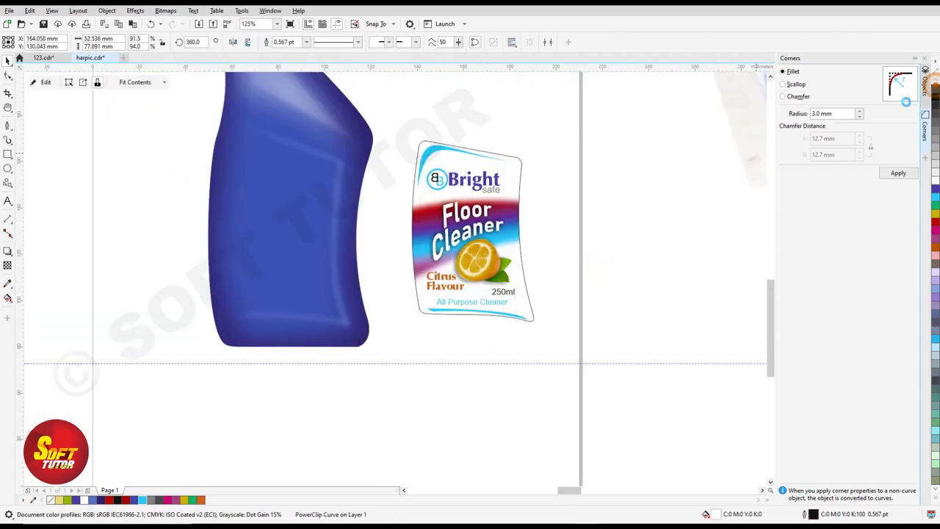
{"action": "left_click", "coordinate": [588, 178]}
Group all the label objects and move the group onto the front of the blue bottle
{"action": "left_click_drag", "start_coordinate": [373, 386], "coordinate": [364, 397]}
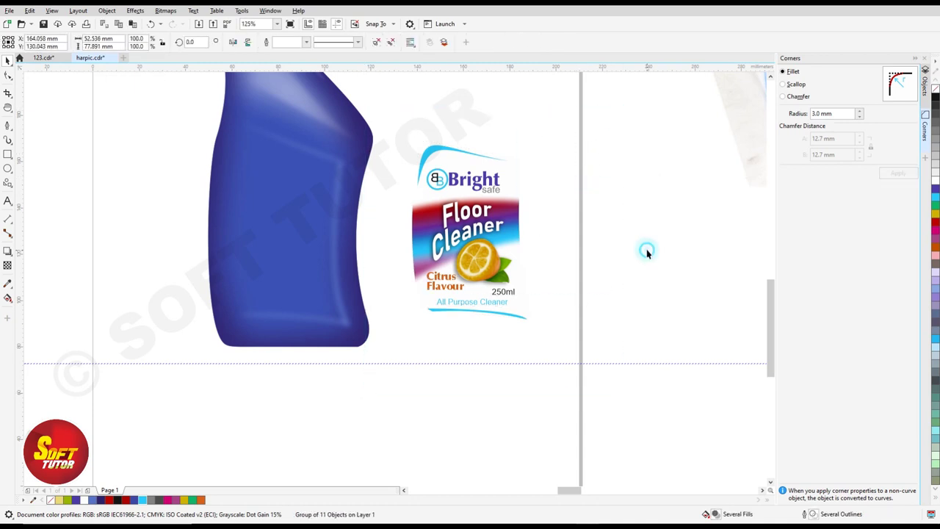
{"action": "scroll", "coordinate": [647, 250], "scroll_direction": "down", "scroll_amount": 2}
{"action": "key", "text": "ctrl+g"}
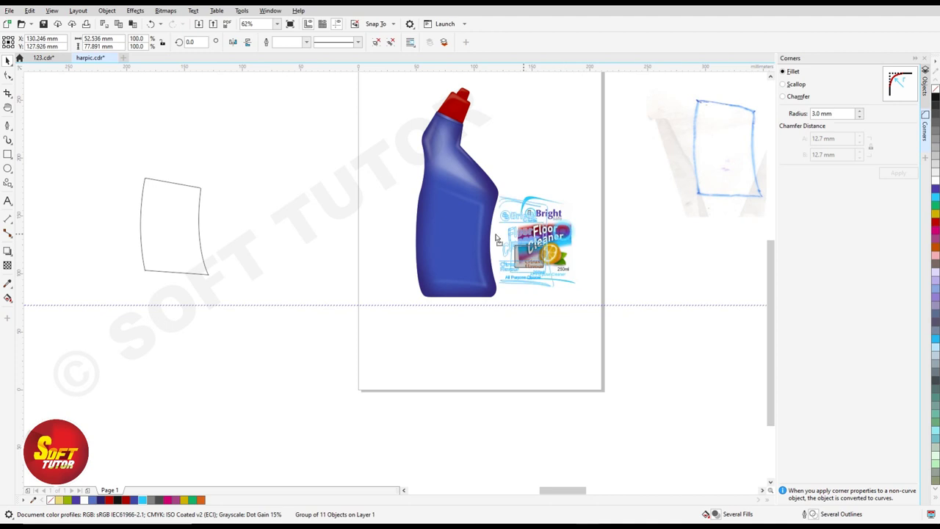
{"action": "scroll", "coordinate": [448, 227], "scroll_direction": "up", "scroll_amount": 2}
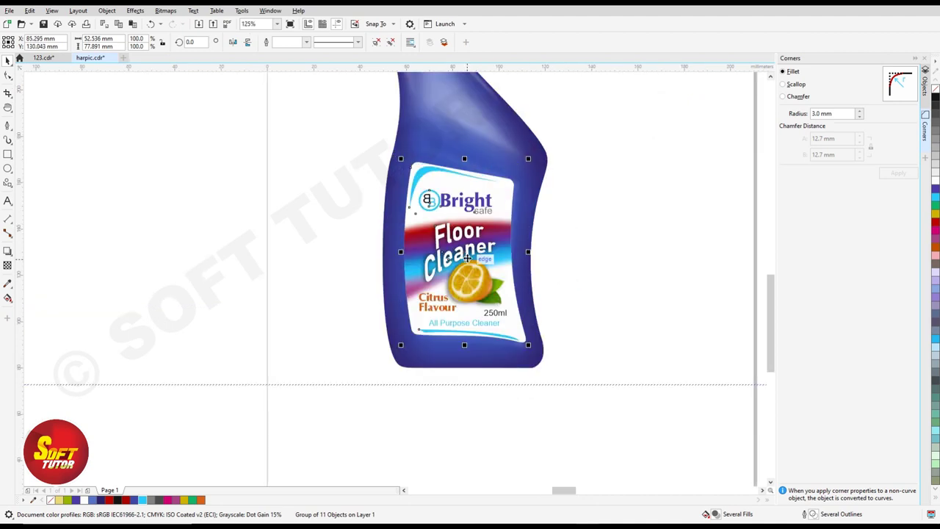